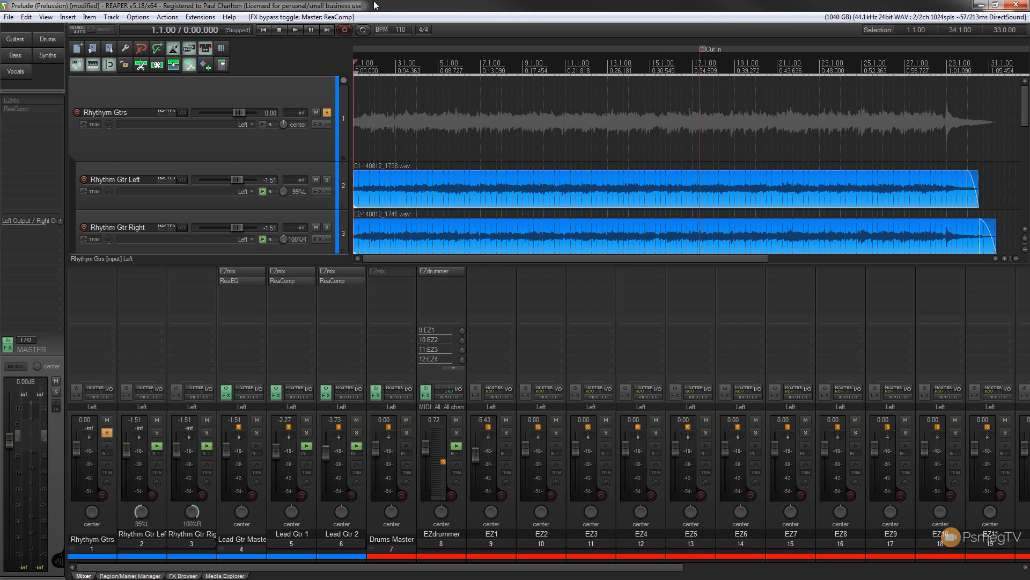
# Audition the soloed rhythm guitars, stop playback, and pan the Rhythm Gtr Left track to 100% left.
pyautogui.click(295, 31)
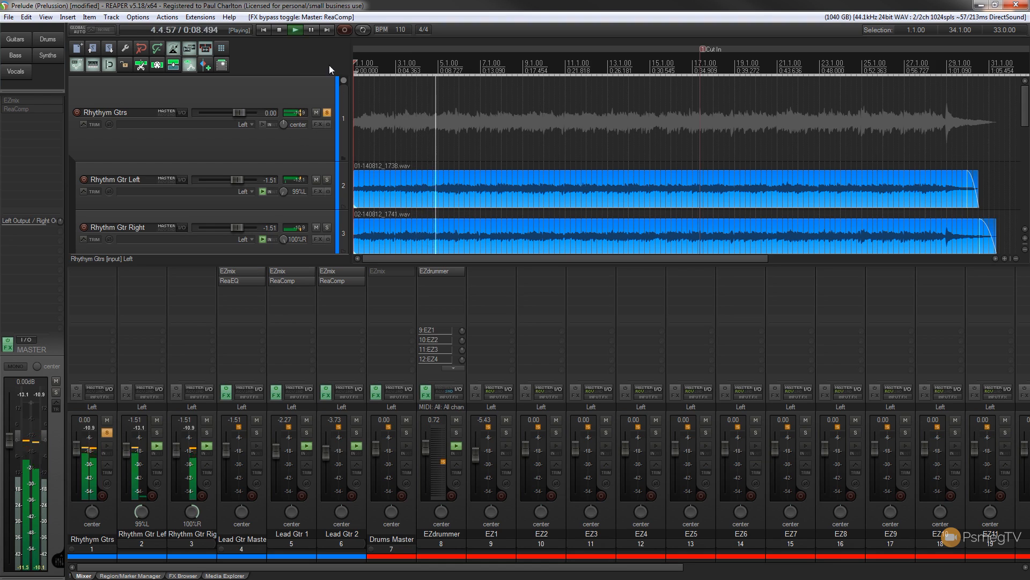
pyautogui.click(279, 30)
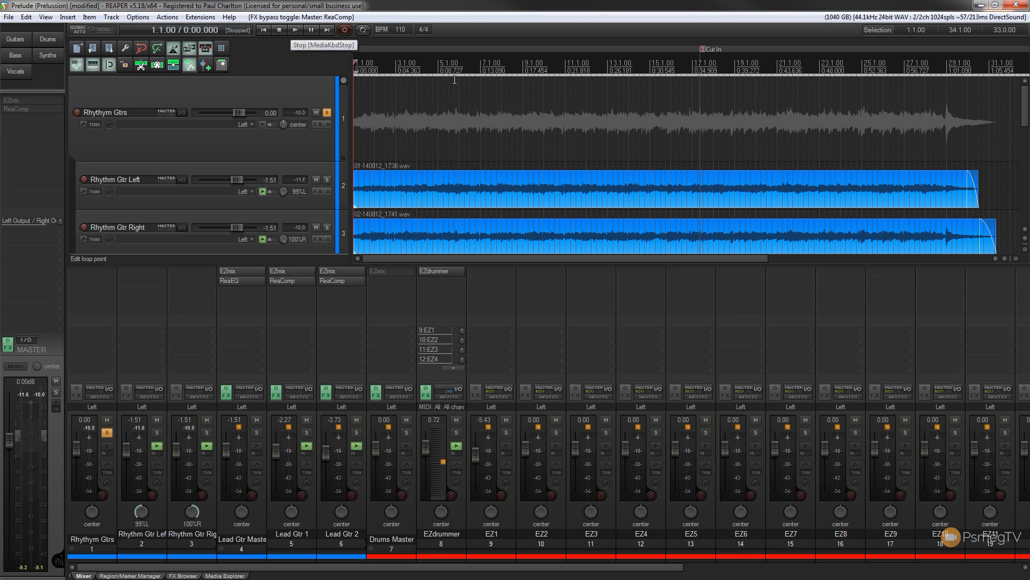
pyautogui.moveTo(283, 192); pyautogui.dragTo(294, 215)
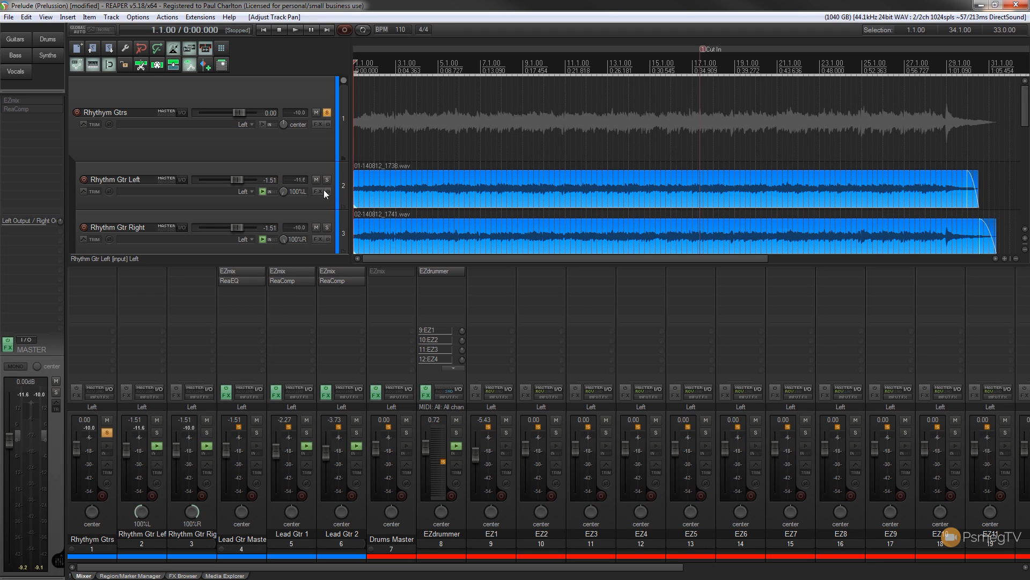
# Insert the LePou Le456 amp plugin on the Rhythym Gtrs folder track and move its window clear of the FX chain.
pyautogui.click(318, 124)
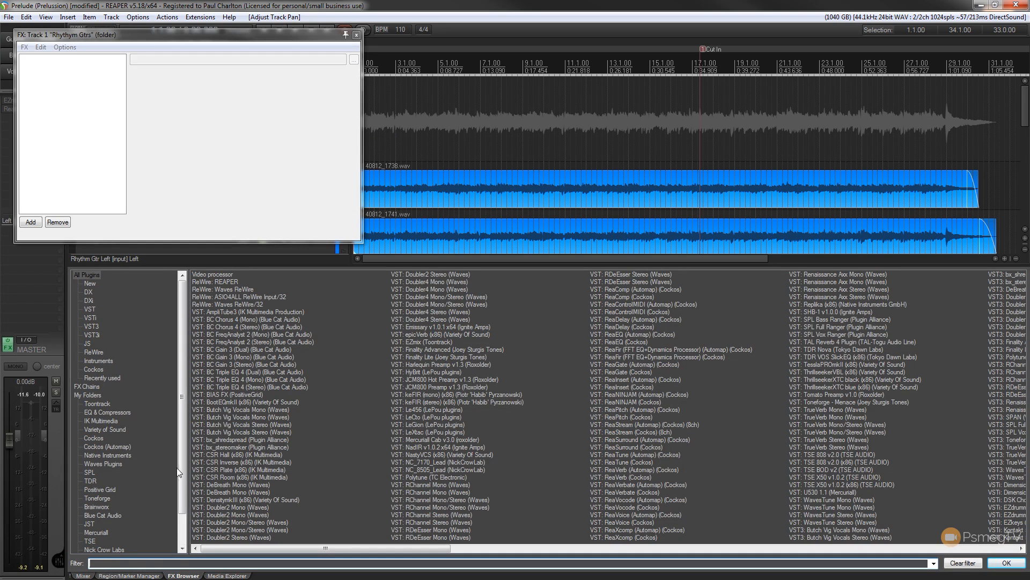
pyautogui.scroll(-2, 179, 475)
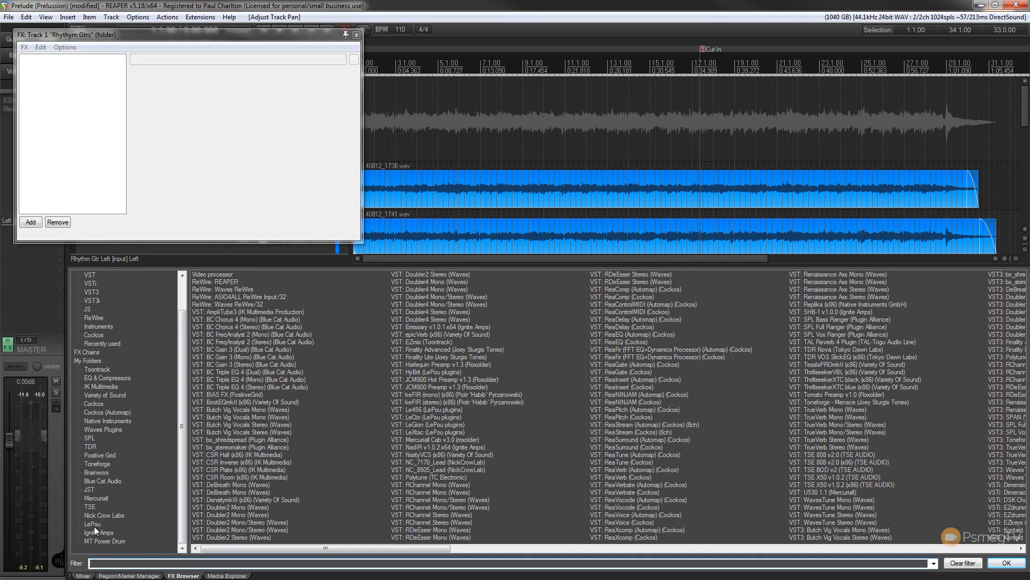
pyautogui.click(95, 524)
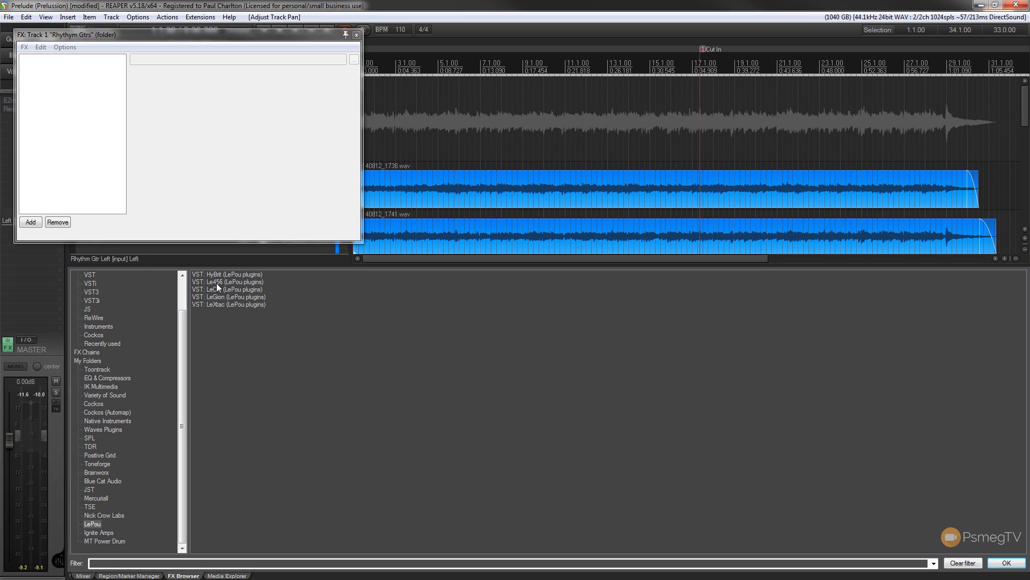
pyautogui.moveTo(217, 283); pyautogui.dragTo(53, 82)
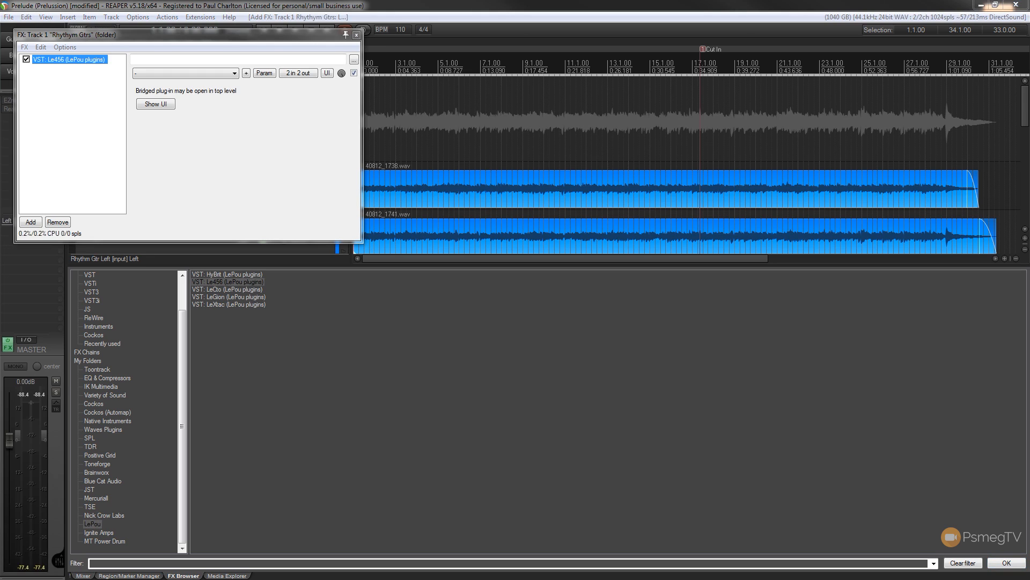
pyautogui.moveTo(220, 185); pyautogui.dragTo(681, 21)
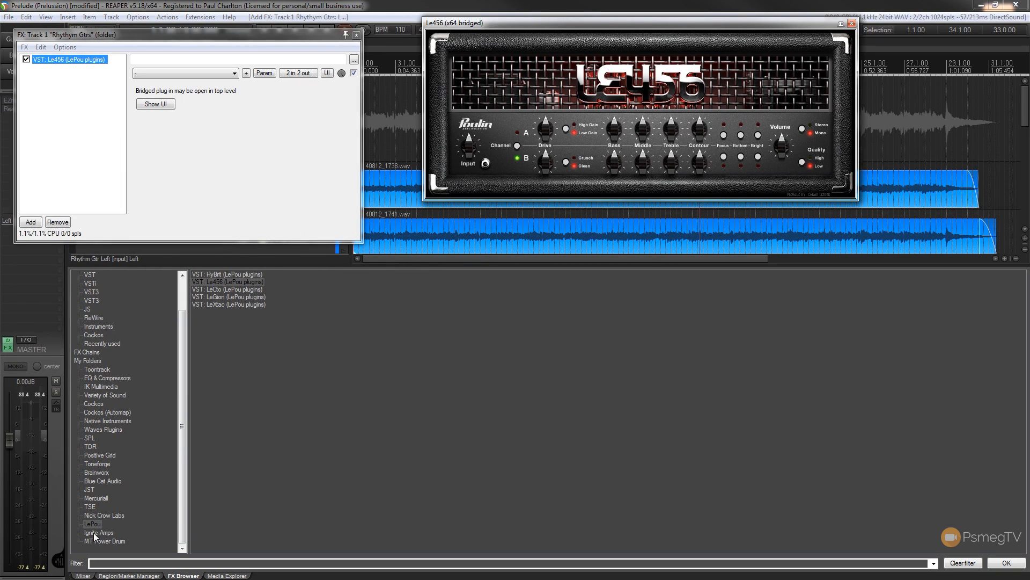
# Add Mercuriall Cab v3.0 after Le456, close the FX chain, and place the two plugin windows side by side below the tracks.
pyautogui.click(103, 498)
pyautogui.moveTo(245, 298); pyautogui.dragTo(67, 95)
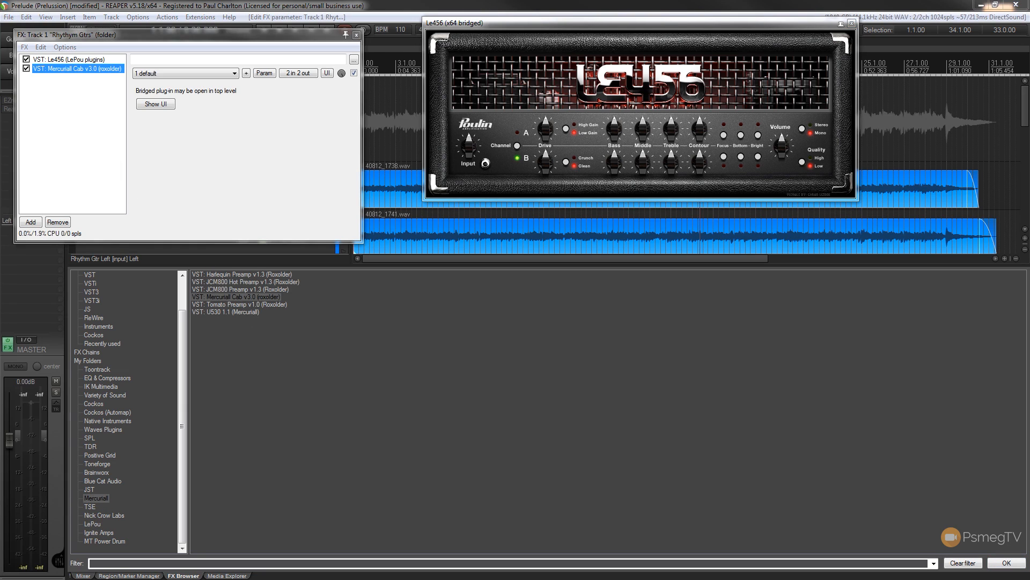
pyautogui.moveTo(238, 235); pyautogui.dragTo(639, 253)
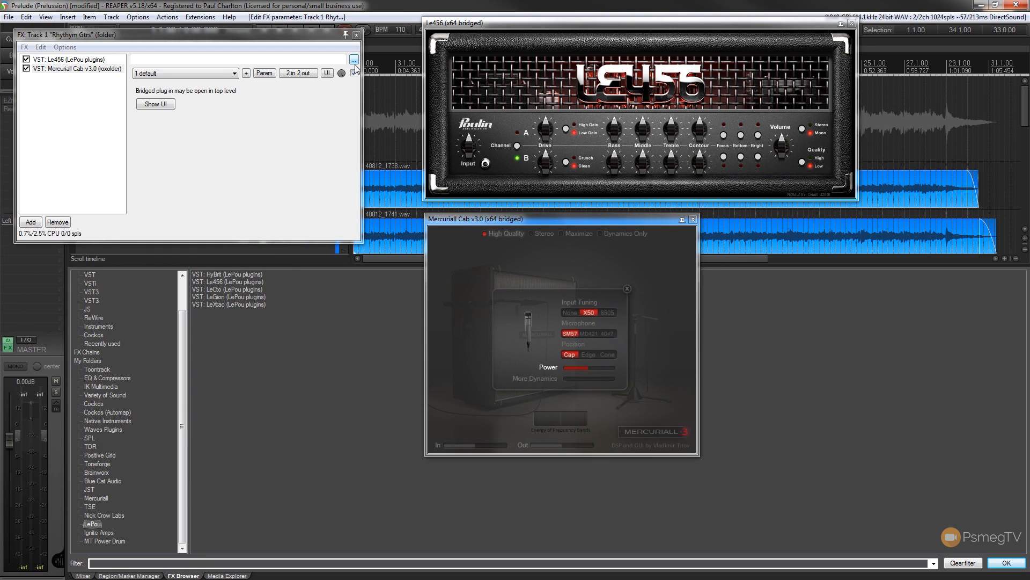
pyautogui.click(357, 35)
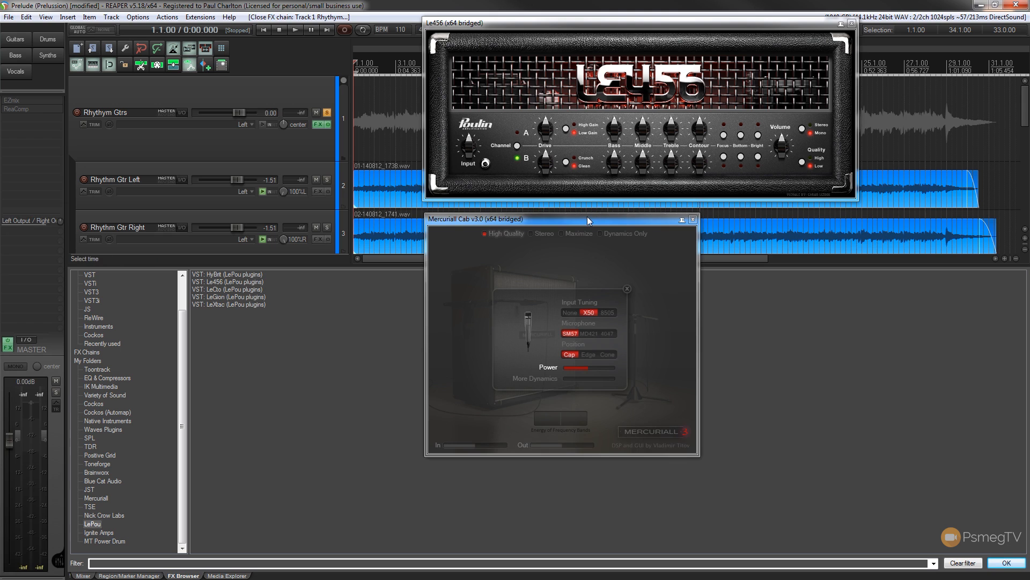
pyautogui.moveTo(589, 220); pyautogui.dragTo(275, 303)
pyautogui.moveTo(638, 24); pyautogui.dragTo(616, 307)
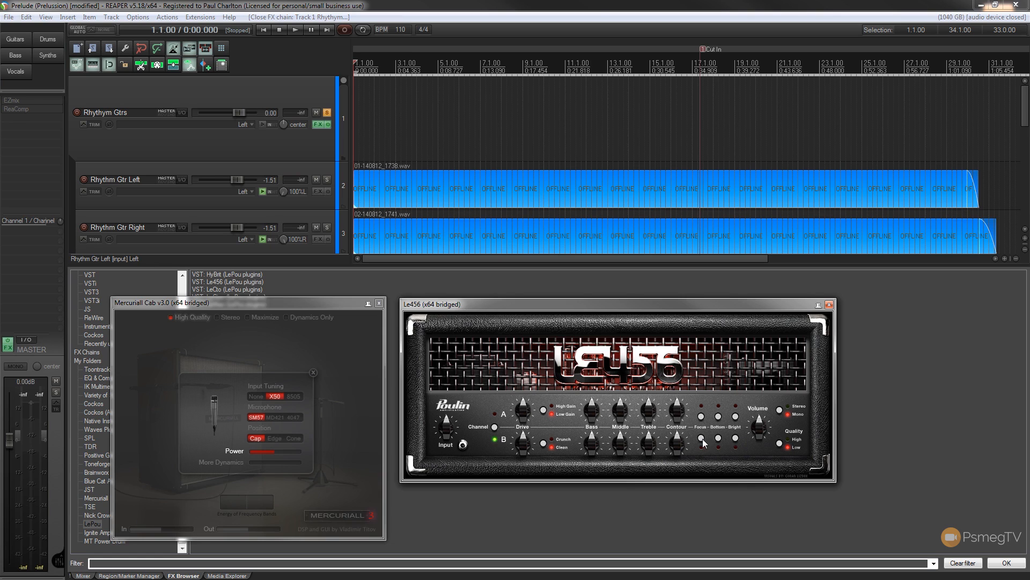
# Set the Le456 quality to High and, with the track playing, set the Mercuriall Cab input tuning to None.
pyautogui.click(779, 443)
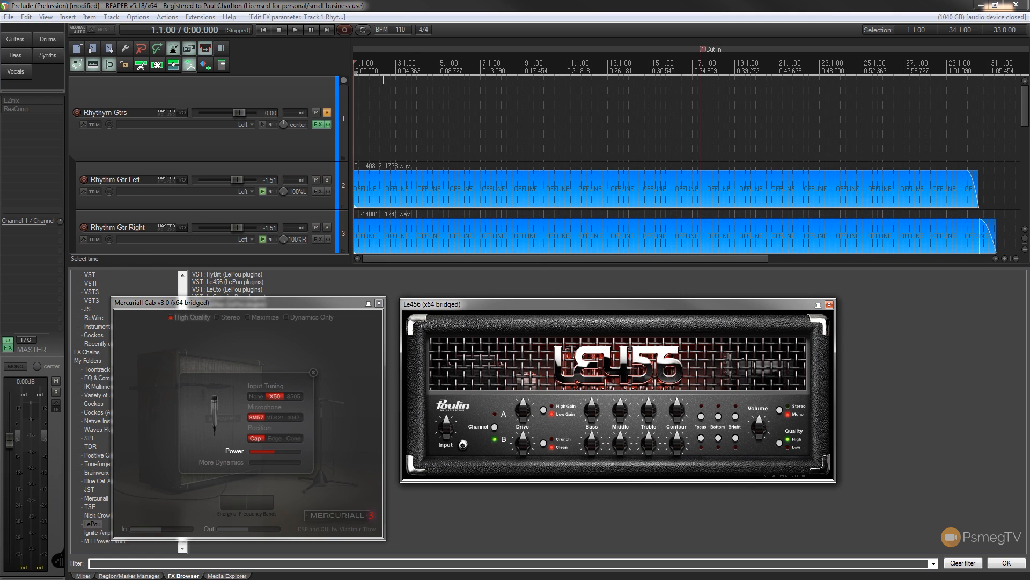
pyautogui.click(300, 30)
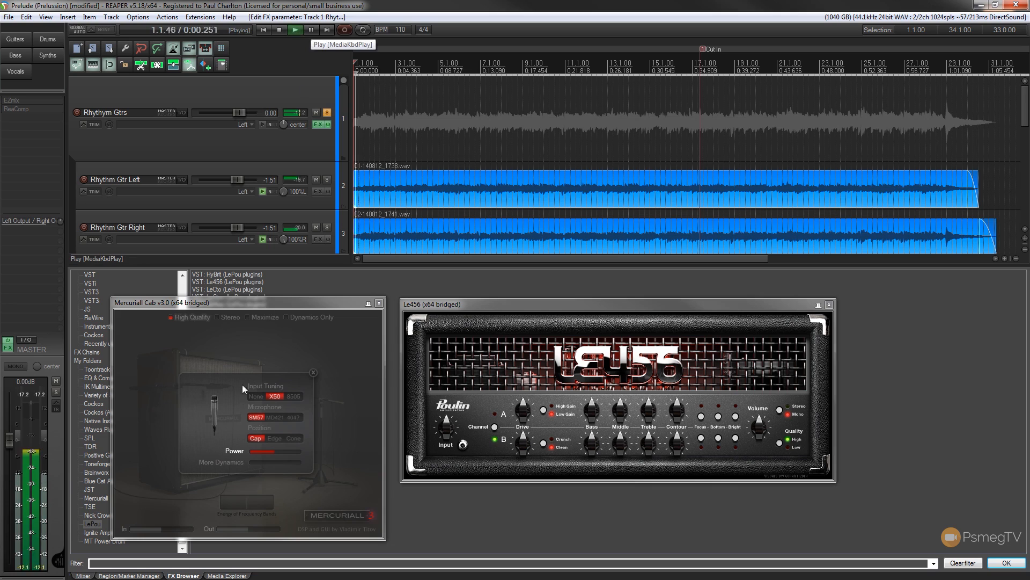
pyautogui.click(259, 396)
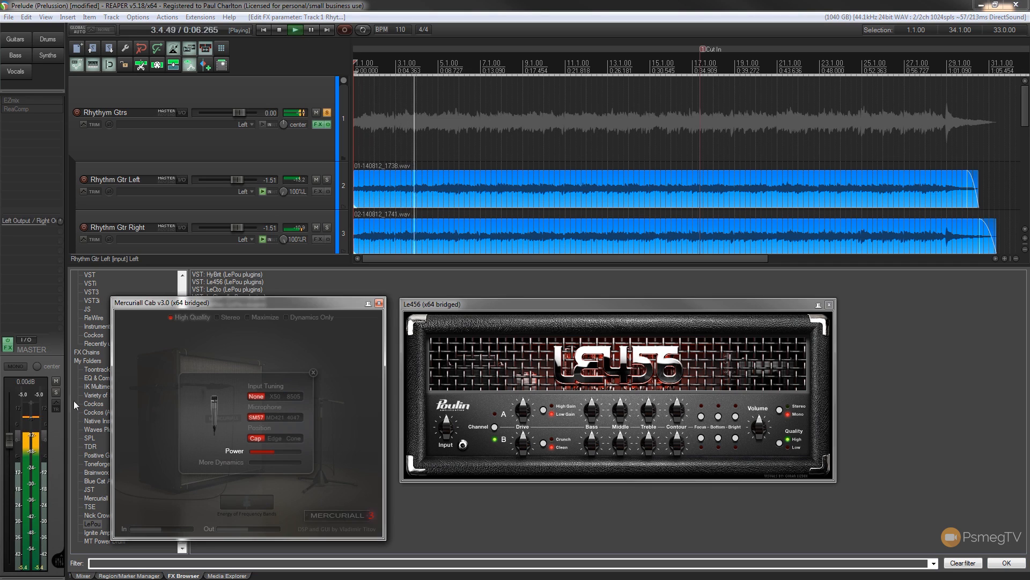
# Compare the cabinet's mic positions and microphone models during playback, settling on the SM57 at the Cone position.
pyautogui.click(274, 438)
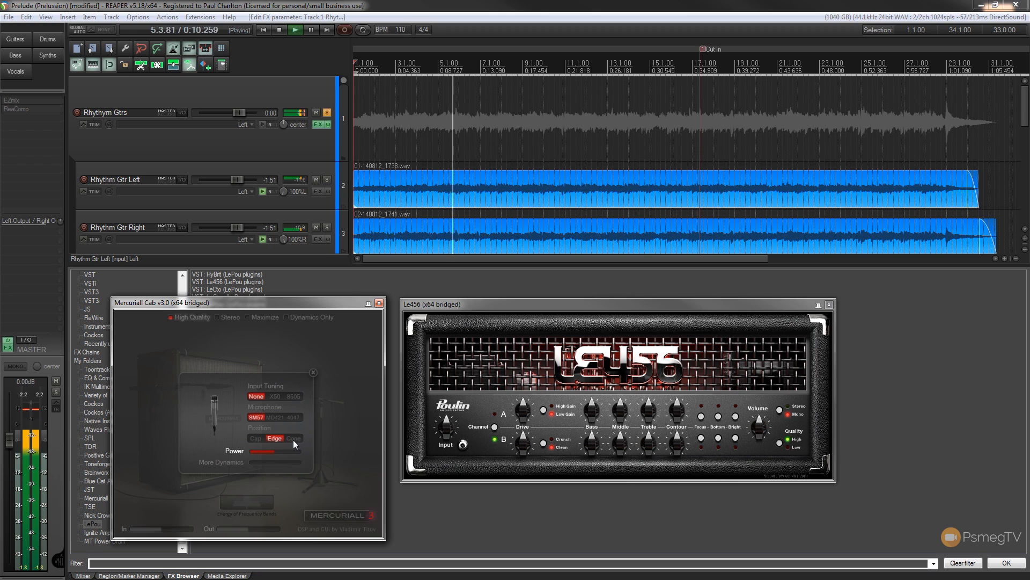
pyautogui.click(293, 438)
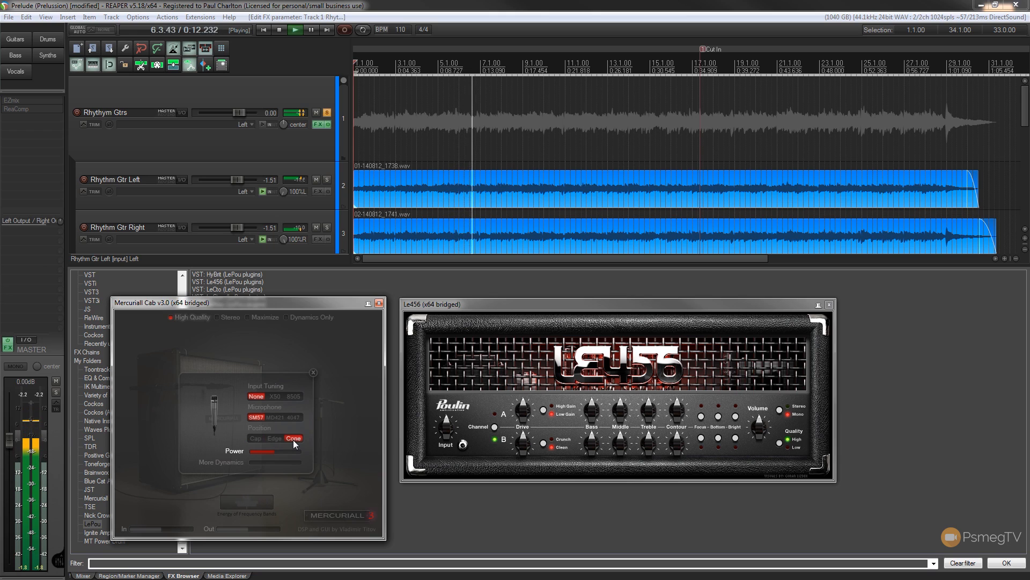
pyautogui.click(275, 418)
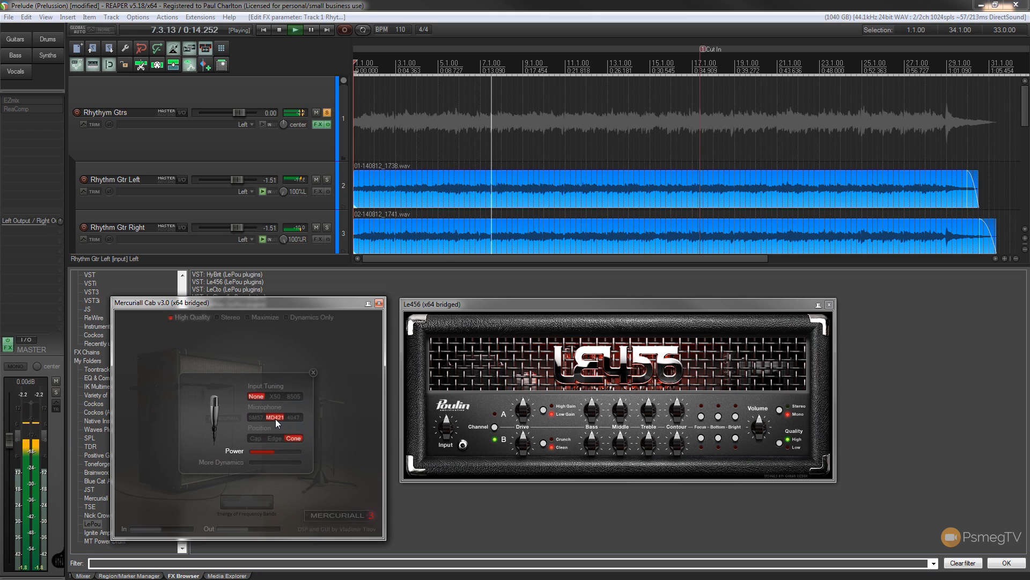
pyautogui.click(292, 416)
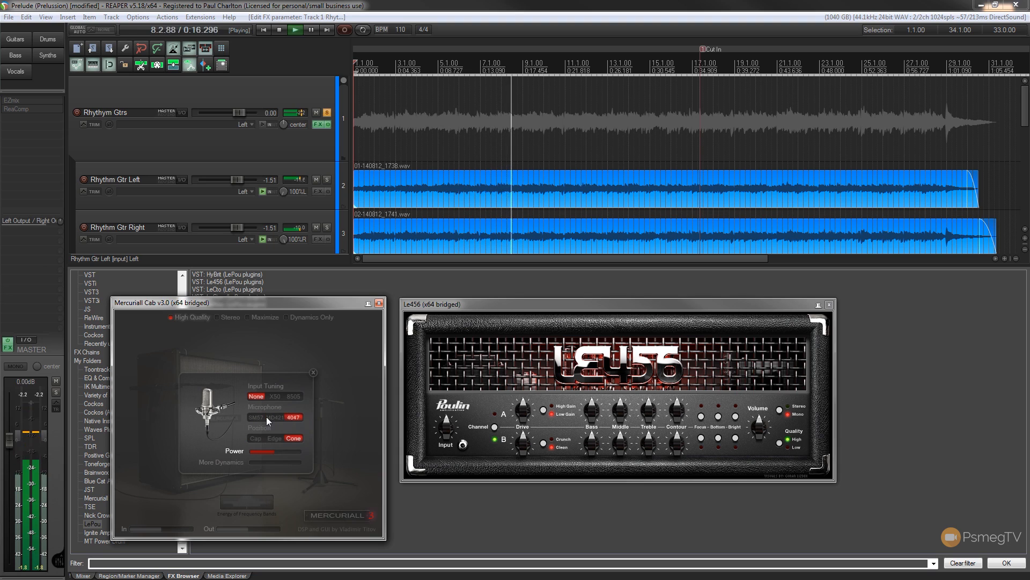
pyautogui.click(253, 416)
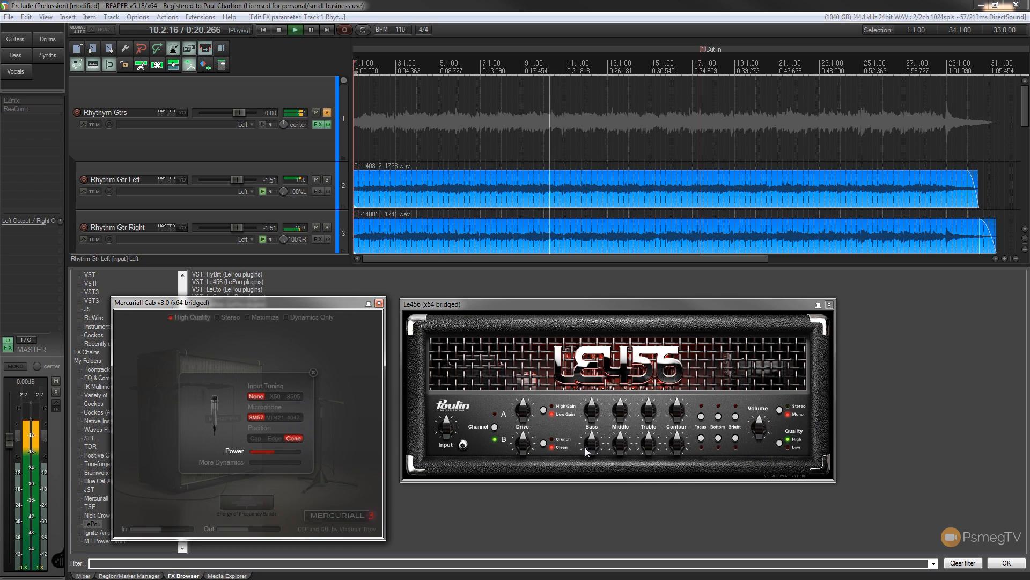
# Shape the Le456 channel B tone with the Bottom switch on and the Middle, Treble and Contour knobs adjusted, and stop playback.
pyautogui.click(702, 438)
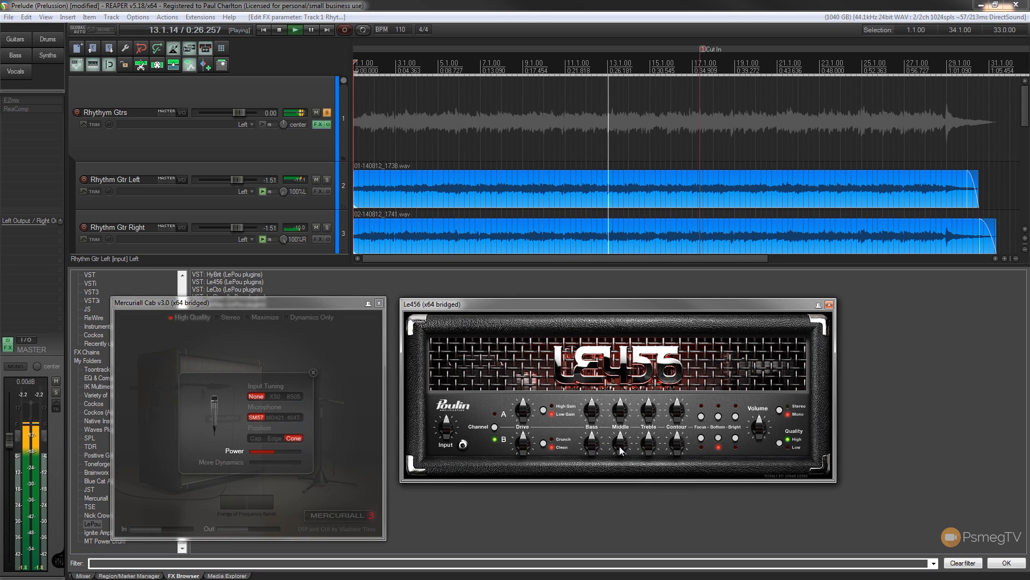
pyautogui.moveTo(619, 446); pyautogui.dragTo(620, 436)
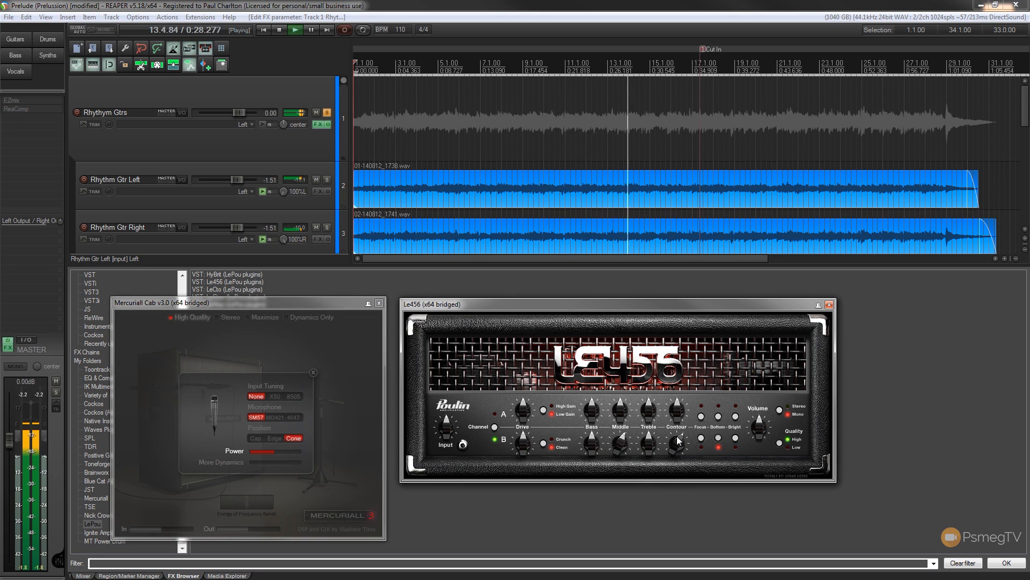
pyautogui.moveTo(678, 451); pyautogui.dragTo(647, 444)
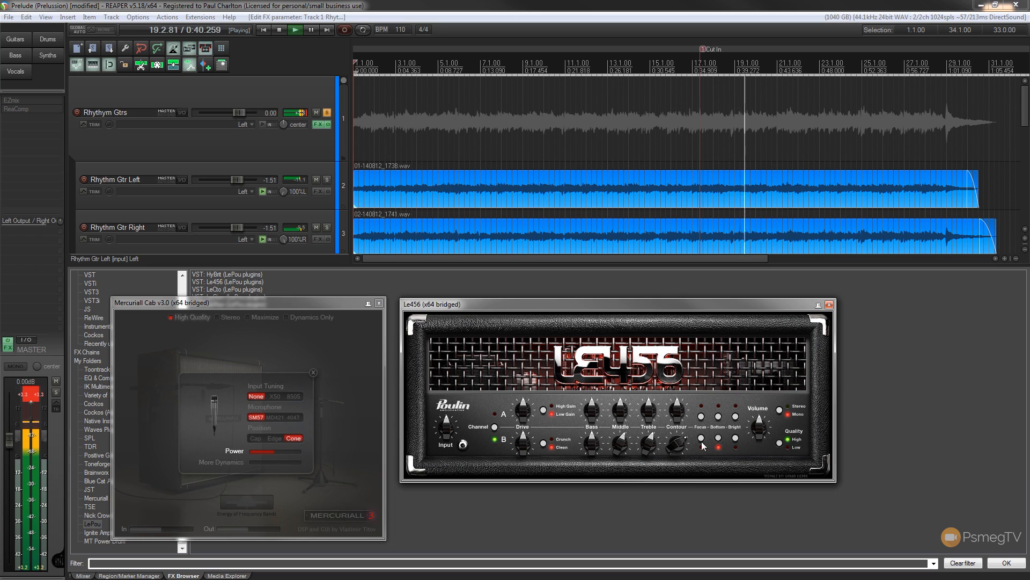
pyautogui.click(718, 439)
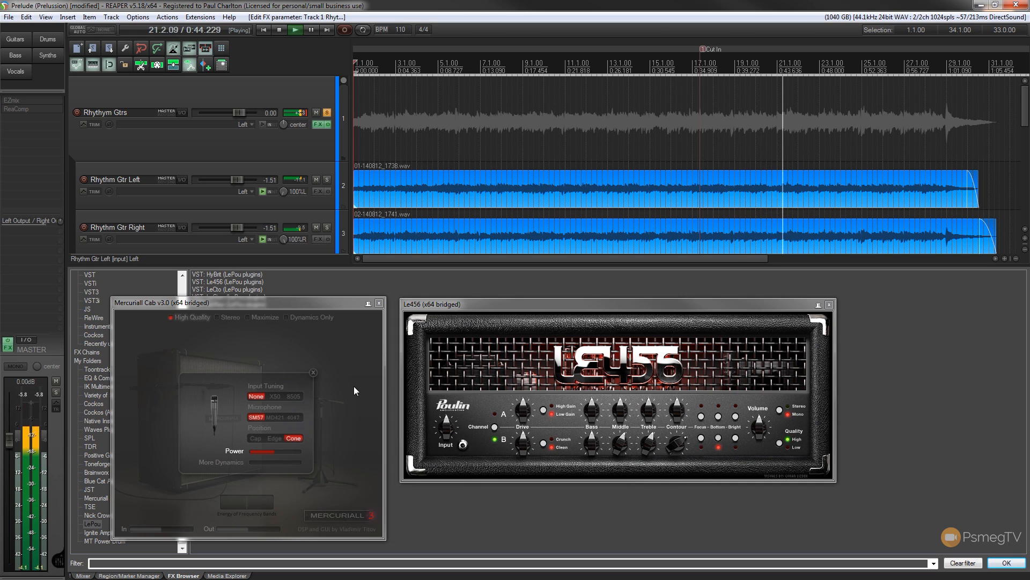
pyautogui.click(282, 31)
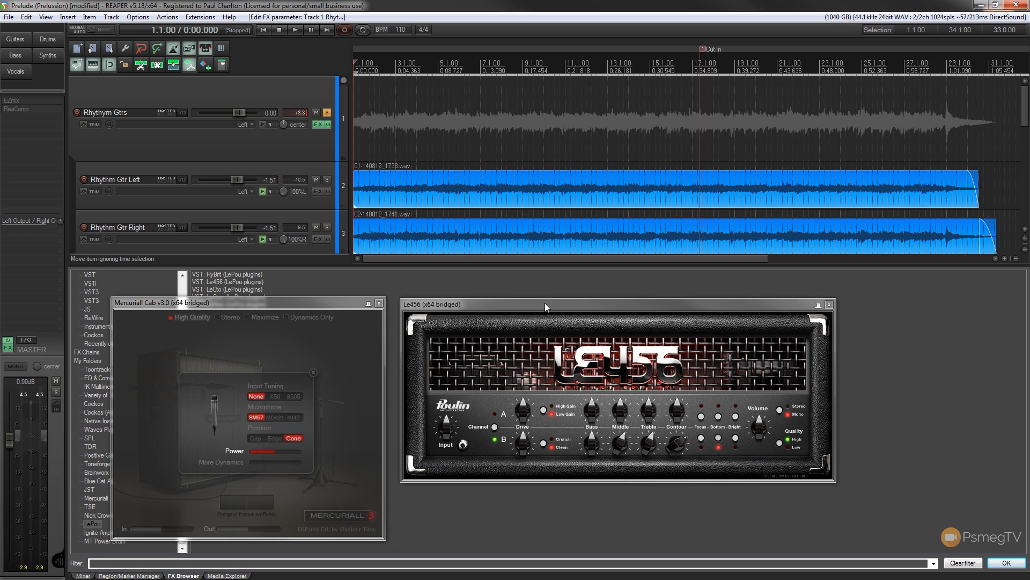
# Shift the Mercuriall Cab and Le456 windows aside and close both of them.
pyautogui.moveTo(545, 302); pyautogui.dragTo(663, 290)
pyautogui.moveTo(281, 303); pyautogui.dragTo(389, 292)
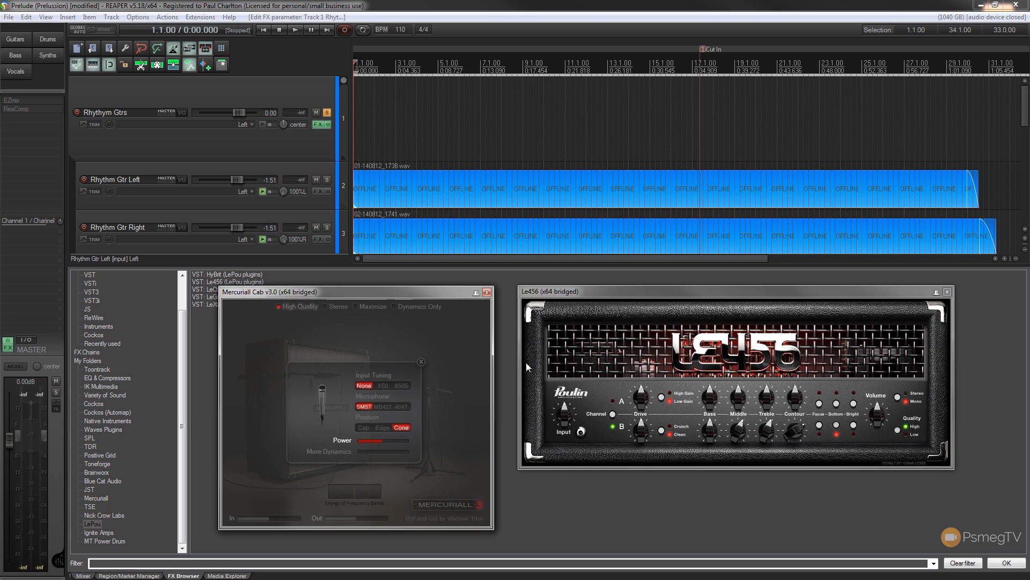
pyautogui.click(487, 292)
pyautogui.click(947, 291)
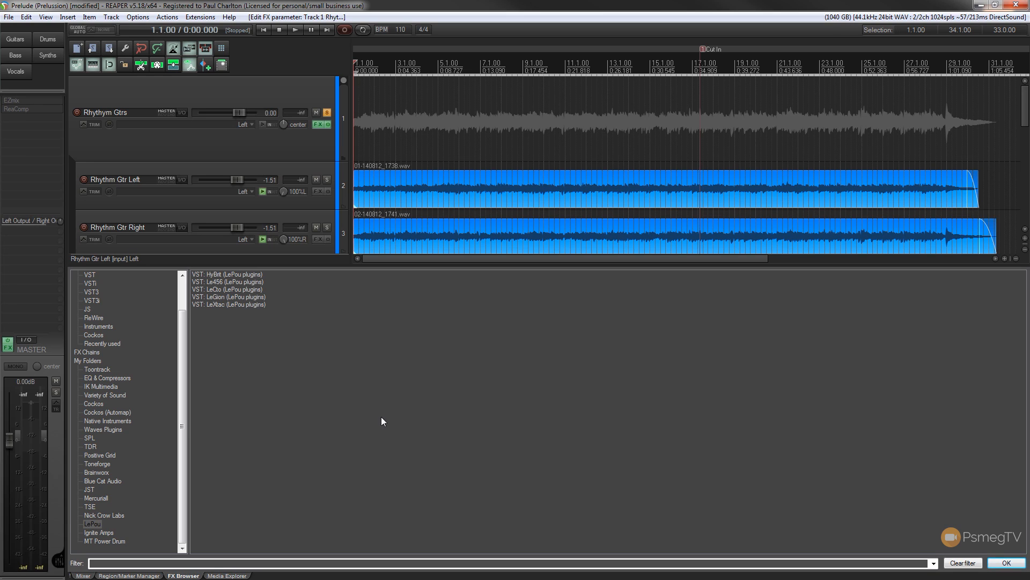
# Filter all plugins by "tal" and add TAL Reverb 4 Plugin to the Rhythym Gtrs track.
pyautogui.moveTo(182, 368); pyautogui.dragTo(181, 321)
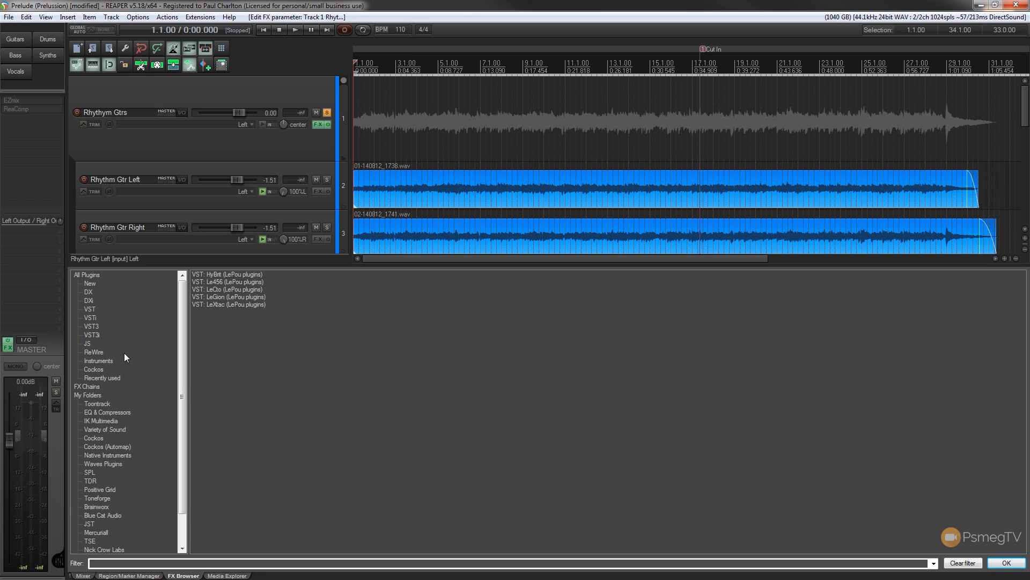
pyautogui.moveTo(185, 365); pyautogui.dragTo(184, 408)
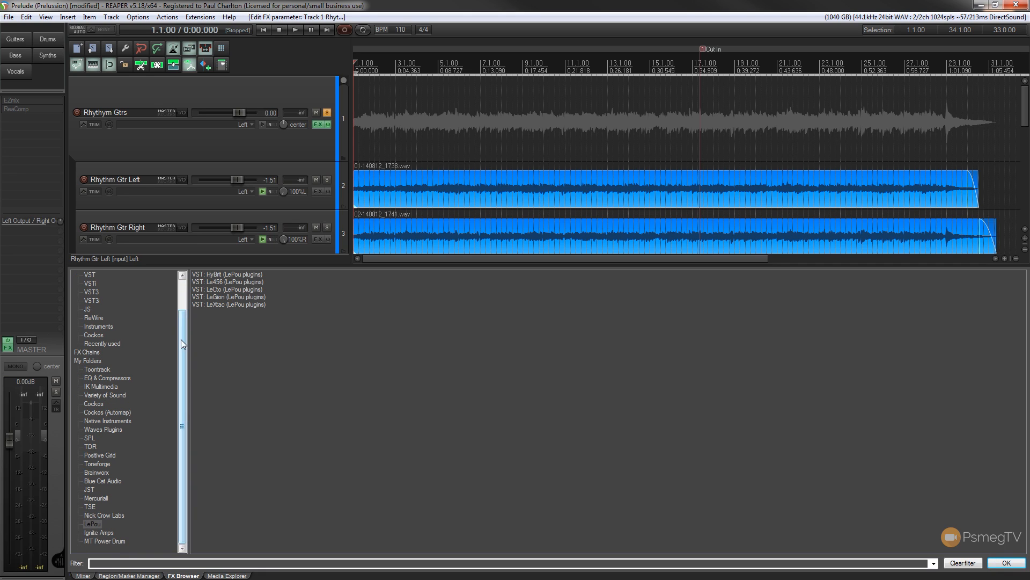
pyautogui.moveTo(181, 339); pyautogui.dragTo(185, 283)
pyautogui.click(95, 275)
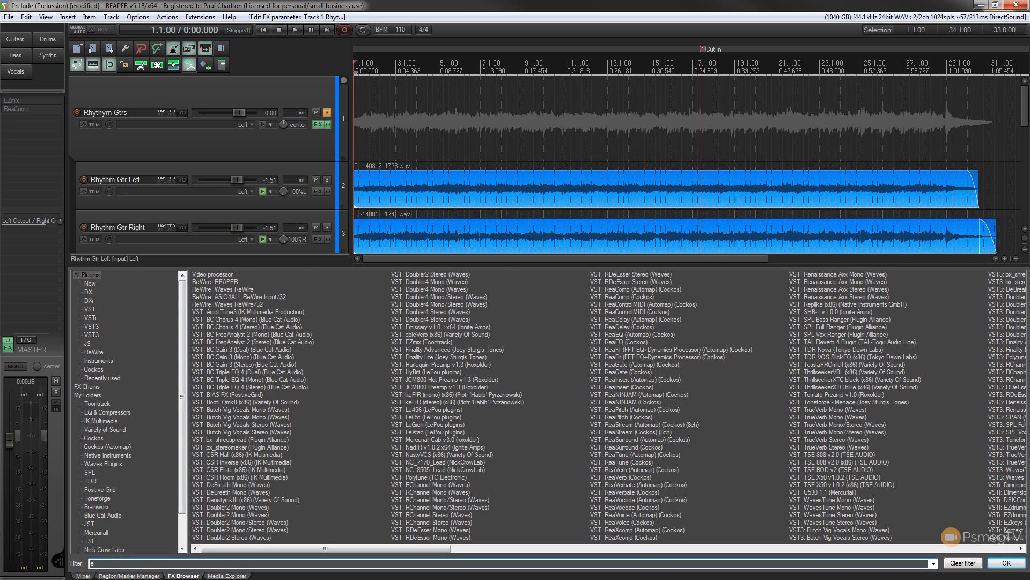
pyautogui.write('tal')
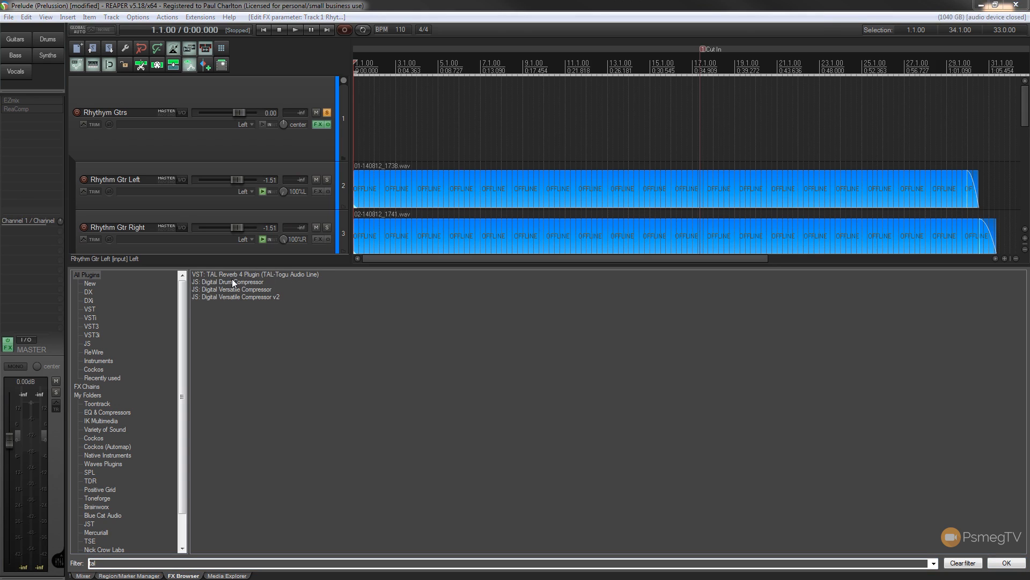
pyautogui.moveTo(233, 275); pyautogui.dragTo(311, 136)
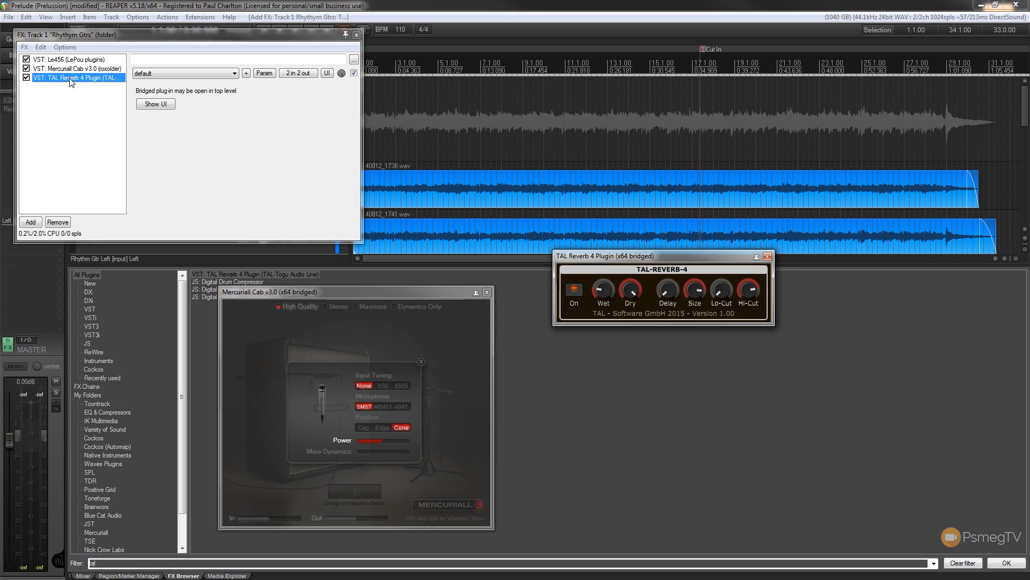
# Reorder TAL Reverb 4 ahead of Mercuriall Cab, slightly raise its Wet and Delay knobs, and close the FX chain.
pyautogui.moveTo(71, 81); pyautogui.dragTo(72, 69)
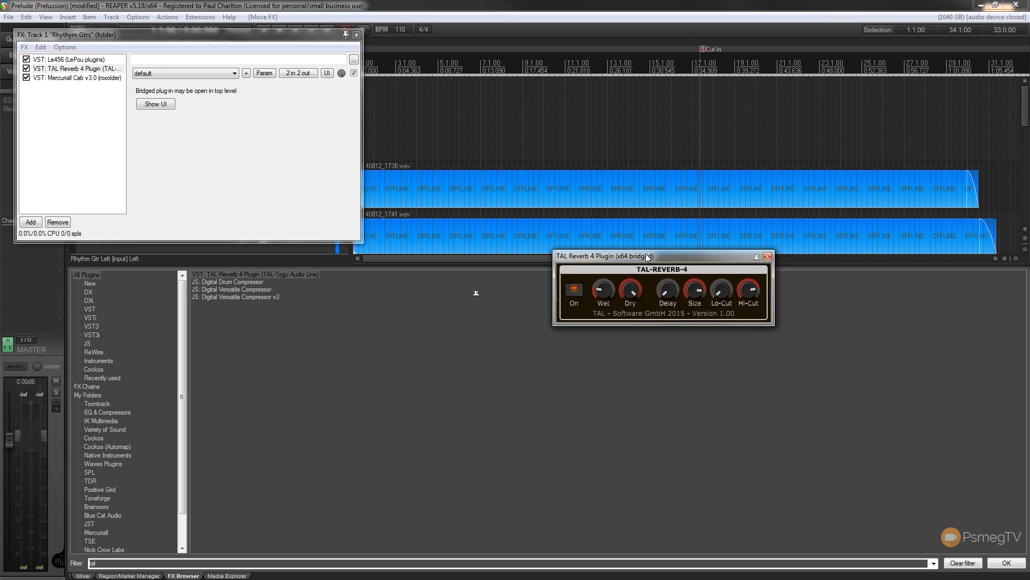
pyautogui.moveTo(647, 257); pyautogui.dragTo(348, 319)
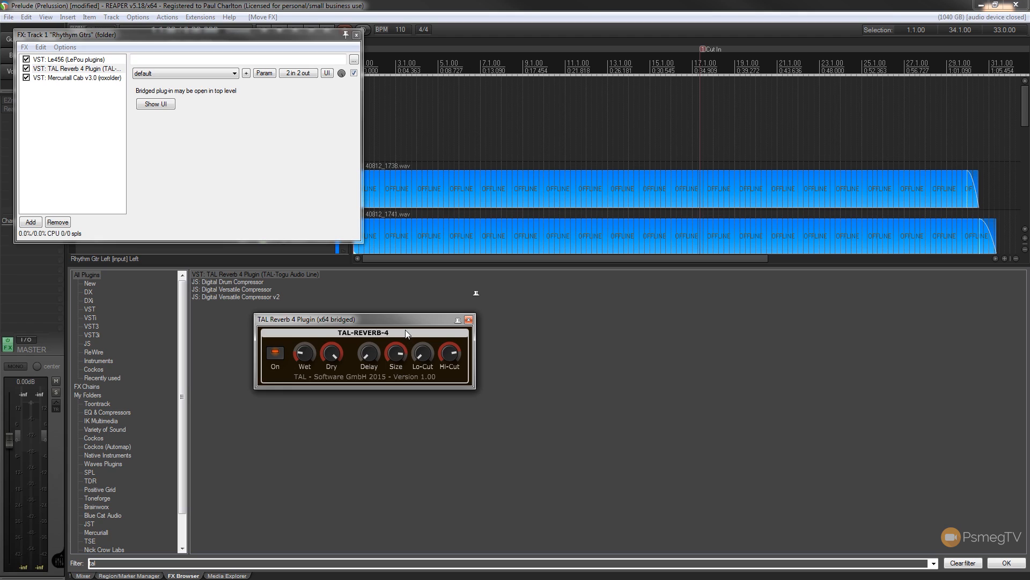
pyautogui.click(365, 349)
pyautogui.click(356, 35)
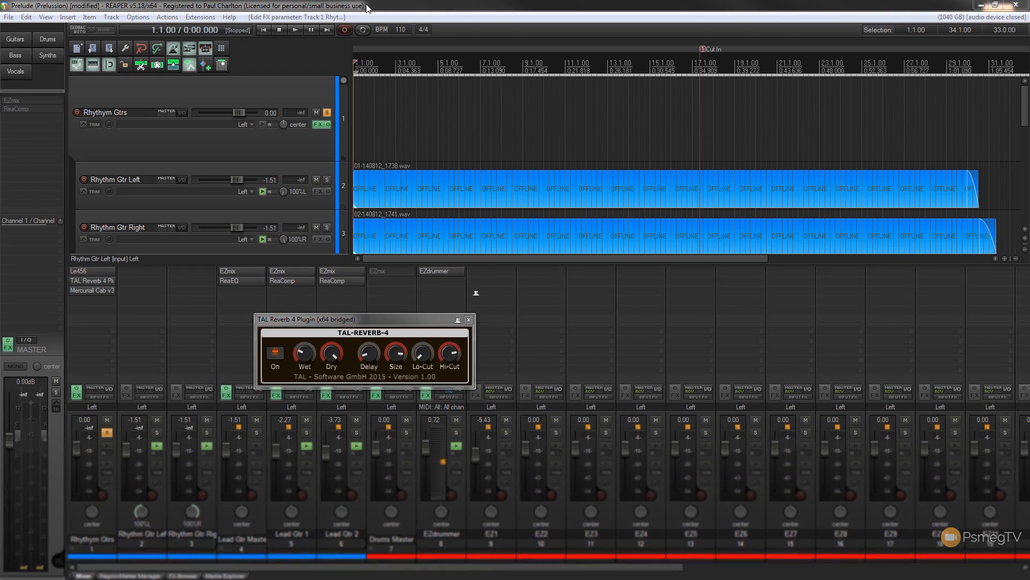
# Play back the soloed rhythm guitars to hear the reverb, stop playback, and close the TAL Reverb 4 window.
pyautogui.click(377, 7)
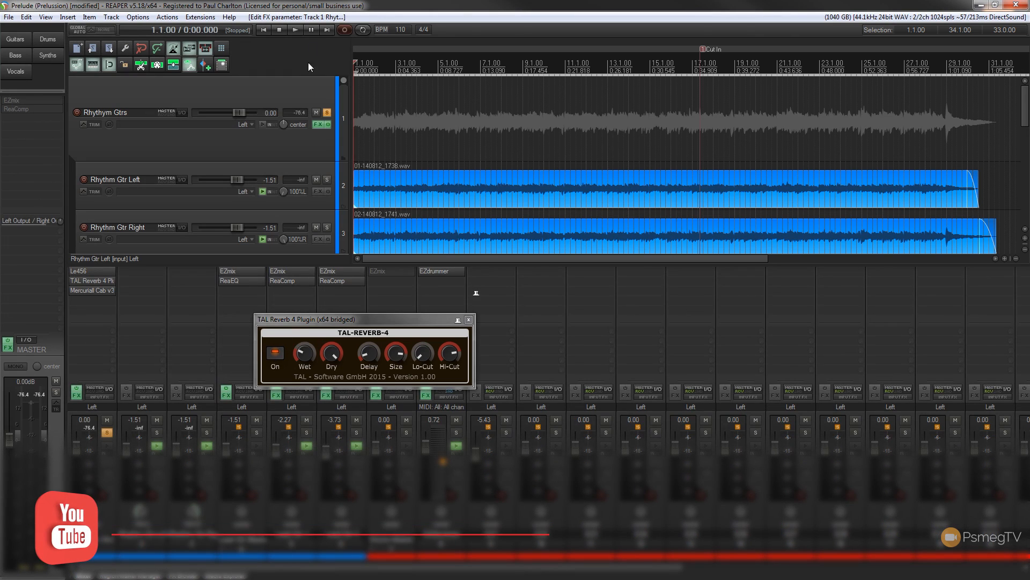
pyautogui.click(298, 30)
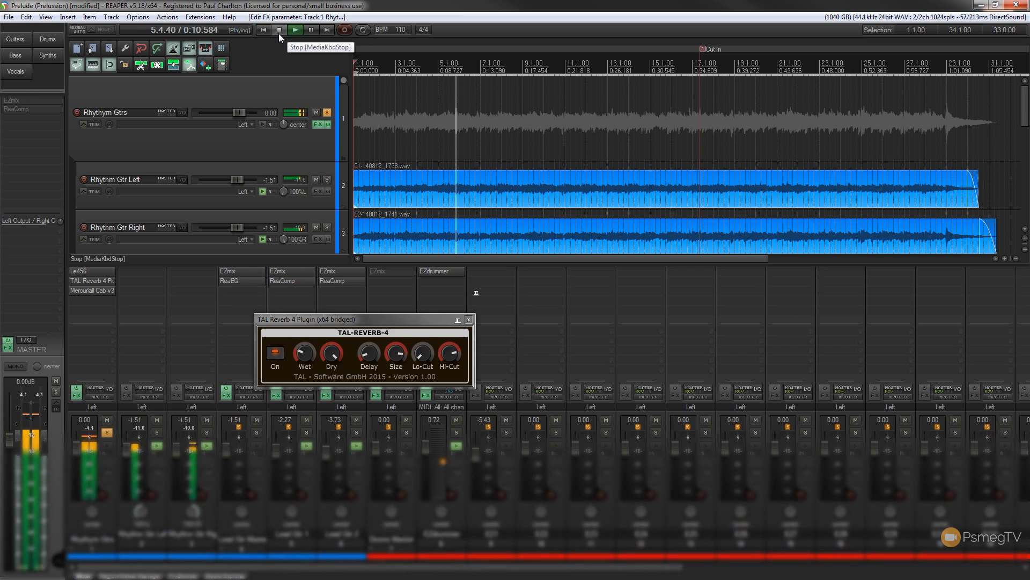
pyautogui.click(278, 31)
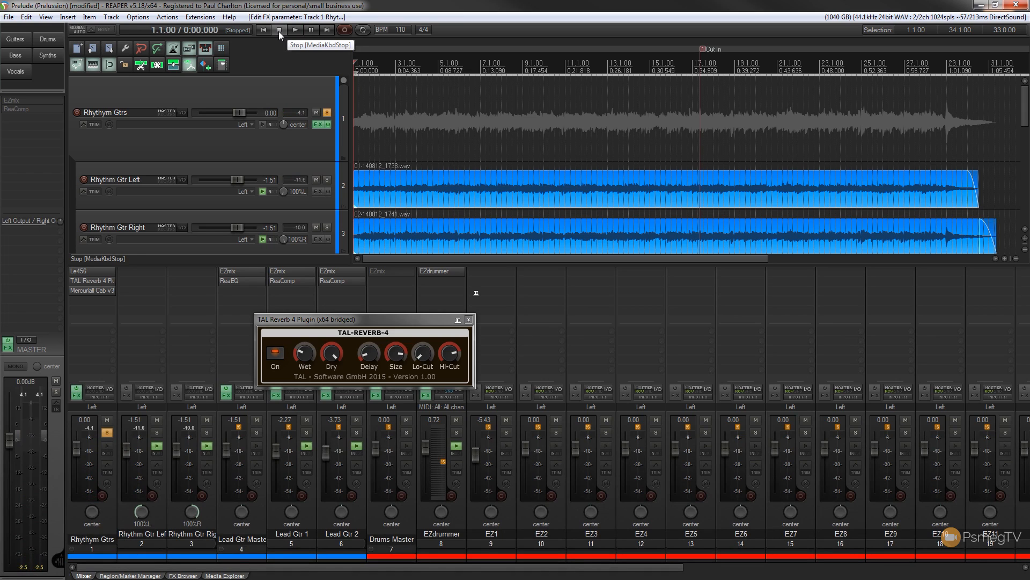
pyautogui.click(377, 317)
pyautogui.moveTo(377, 316); pyautogui.dragTo(334, 303)
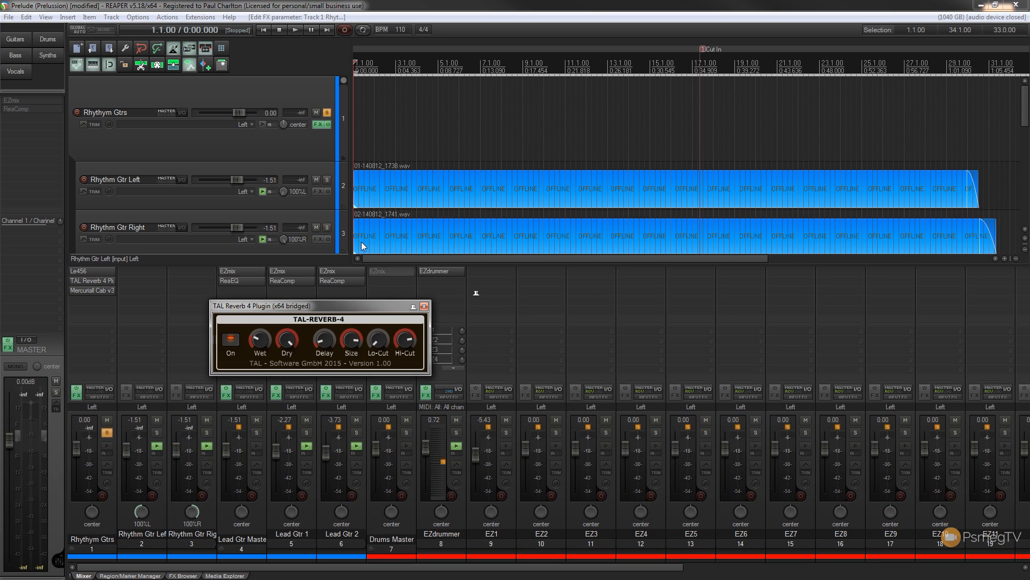
pyautogui.click(424, 307)
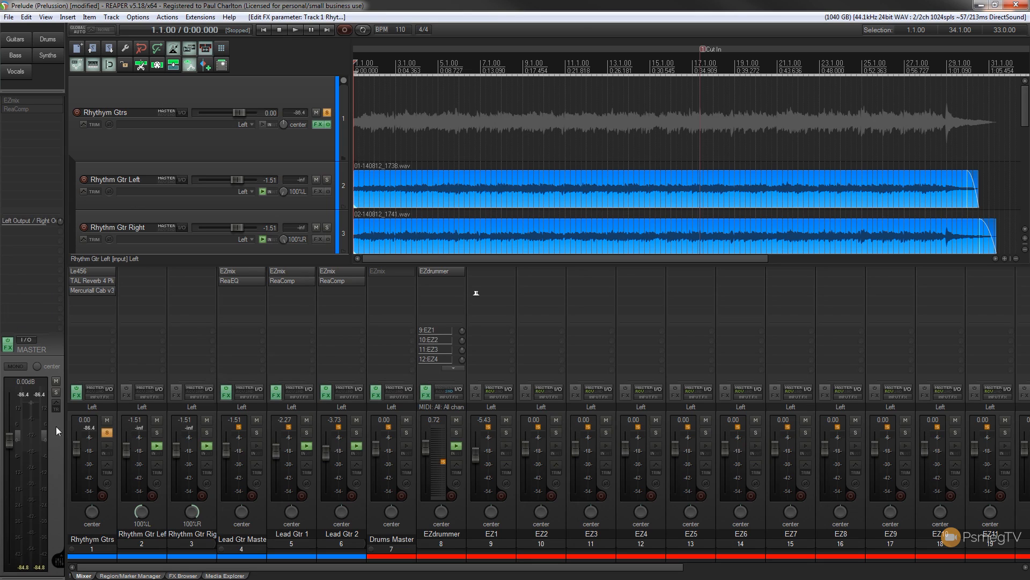
# Browse the Blue Cat Audio plugin folder and add BC Chorus 4 (Stereo) to the Rhythym Gtrs track.
pyautogui.click(171, 575)
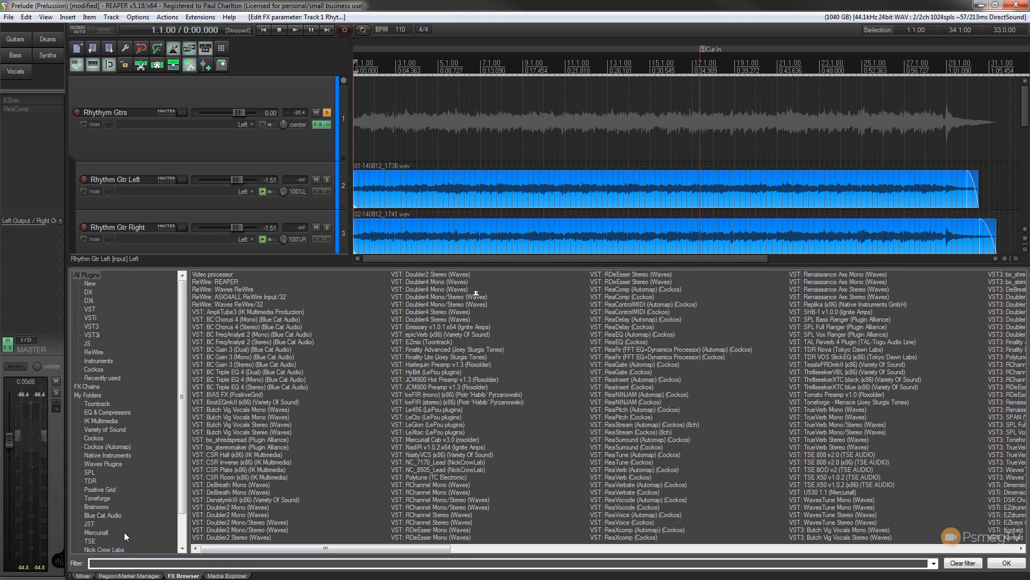
pyautogui.click(106, 515)
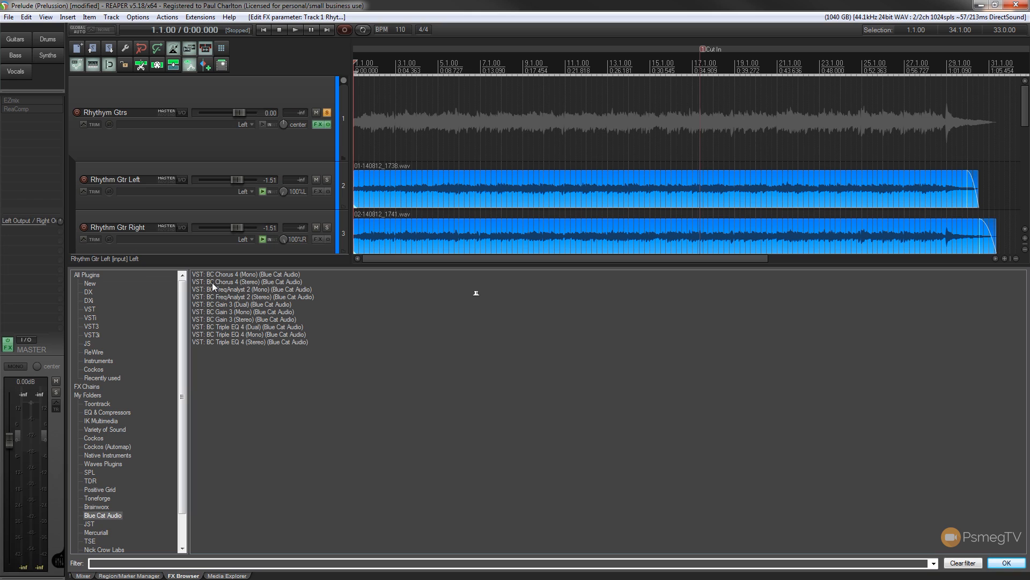
pyautogui.moveTo(212, 282); pyautogui.dragTo(305, 143)
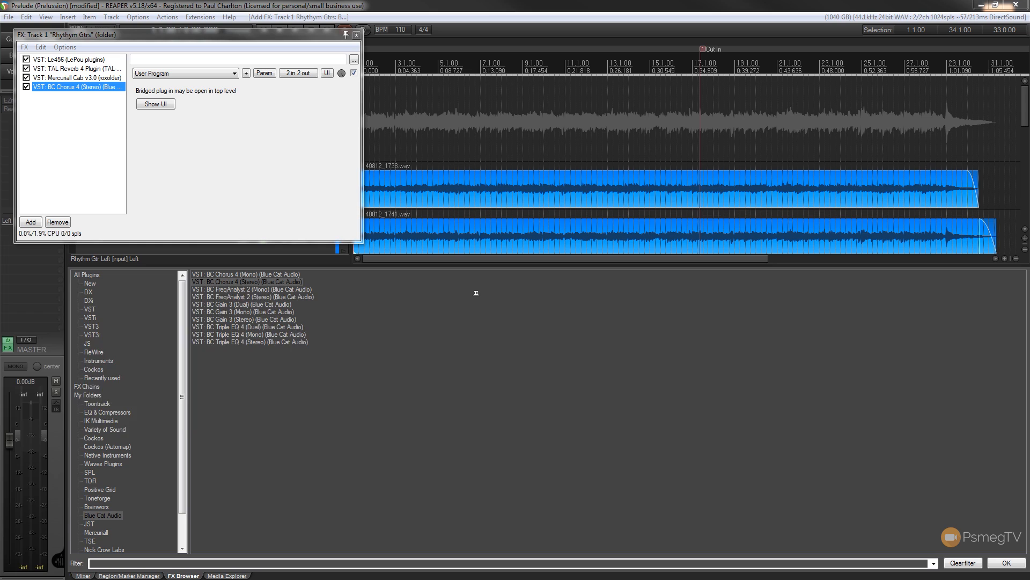
# Reorder BC Chorus 4 (Stereo) ahead of Mercuriall Cab and close the FX chain.
pyautogui.click(89, 92)
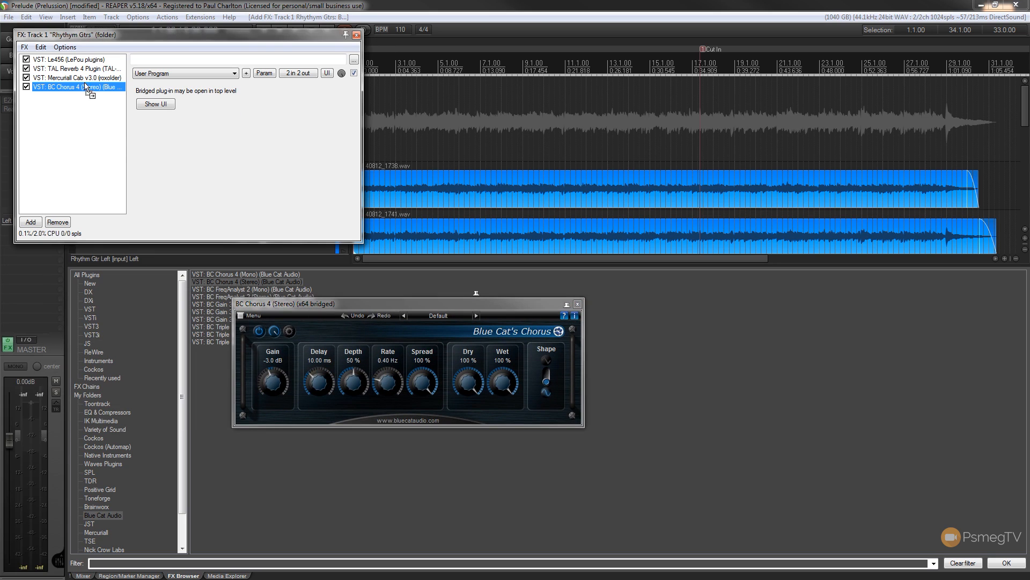
pyautogui.moveTo(84, 80); pyautogui.dragTo(86, 78)
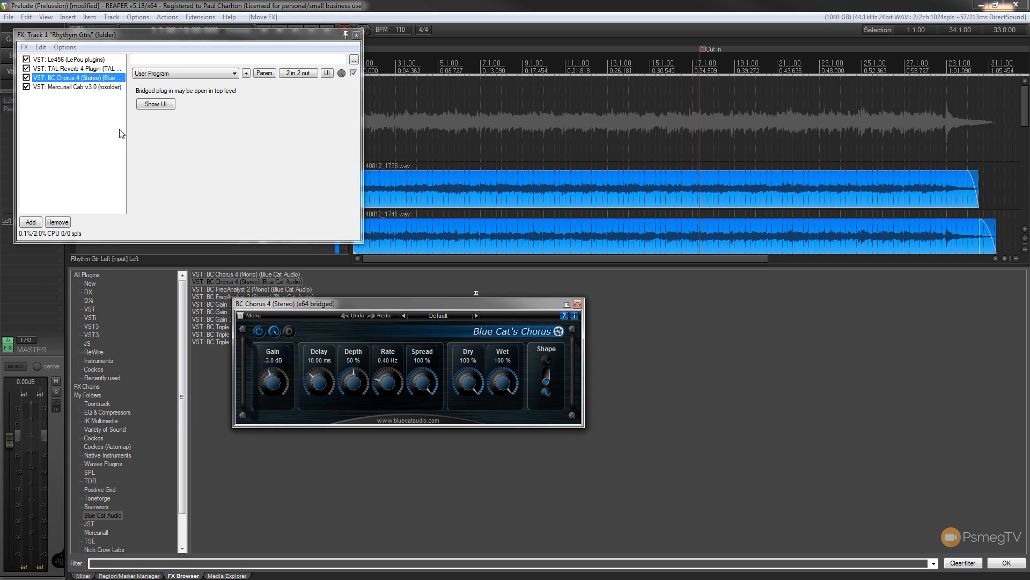
pyautogui.click(357, 36)
# Reposition the BC Chorus 4 window and load its factory preset Clean Chorus II.
pyautogui.moveTo(378, 302); pyautogui.dragTo(334, 311)
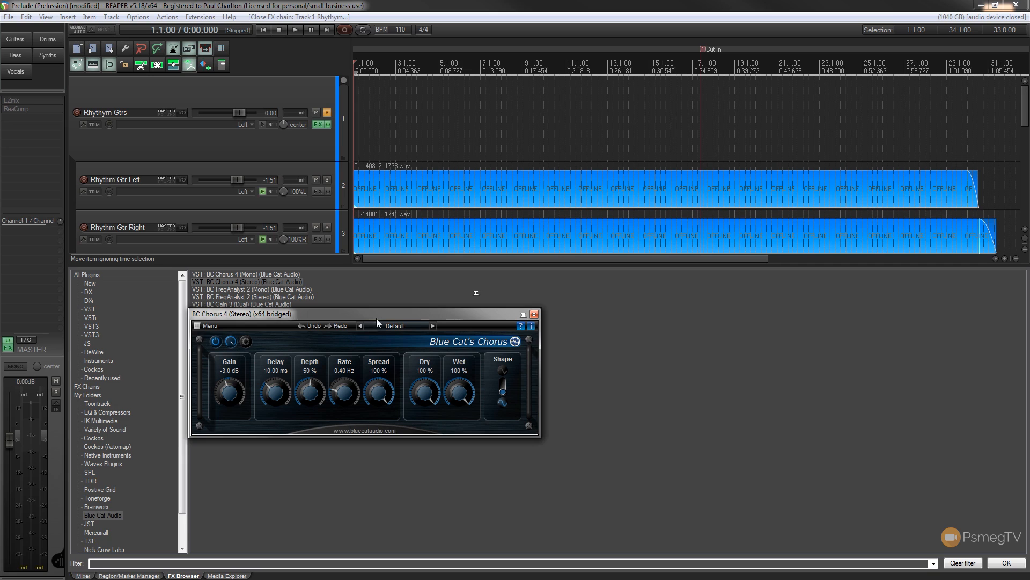
pyautogui.moveTo(404, 313); pyautogui.dragTo(430, 313)
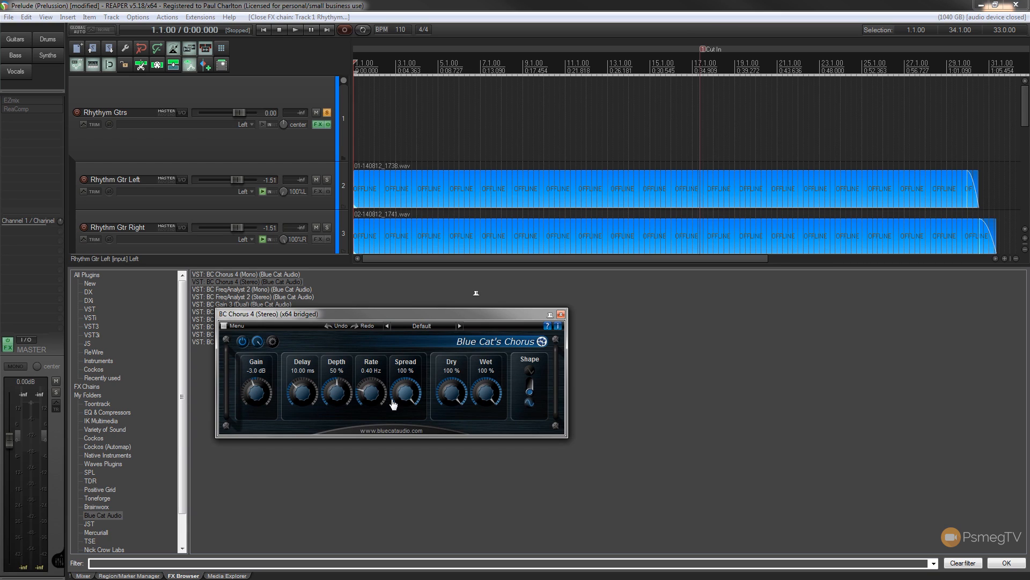
pyautogui.click(427, 326)
pyautogui.moveTo(448, 333)
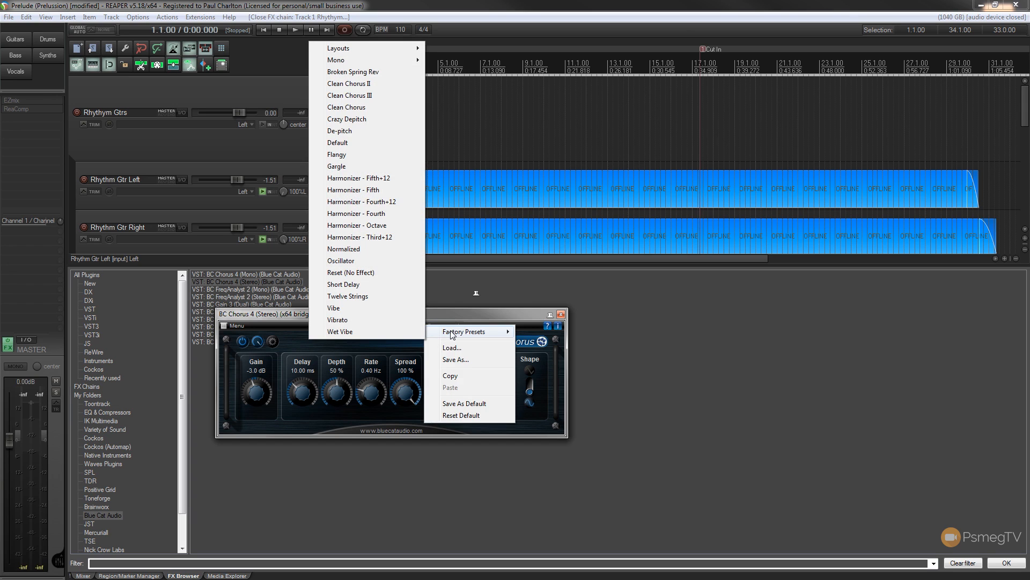
pyautogui.click(359, 83)
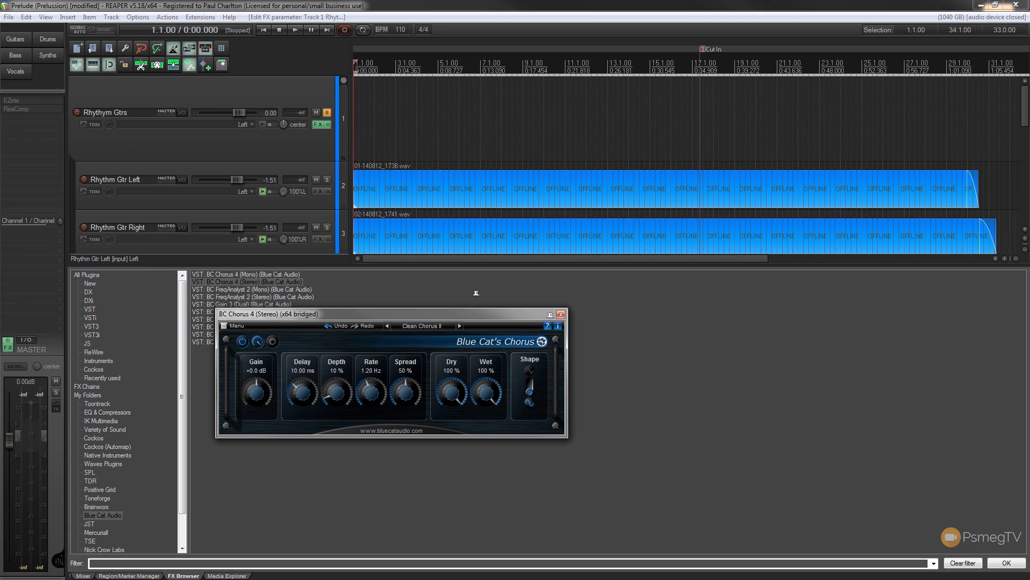
# Lower the chorus Wet level to 74 % during playback, then stop playback and close the BC Chorus 4 window.
pyautogui.click(424, 5)
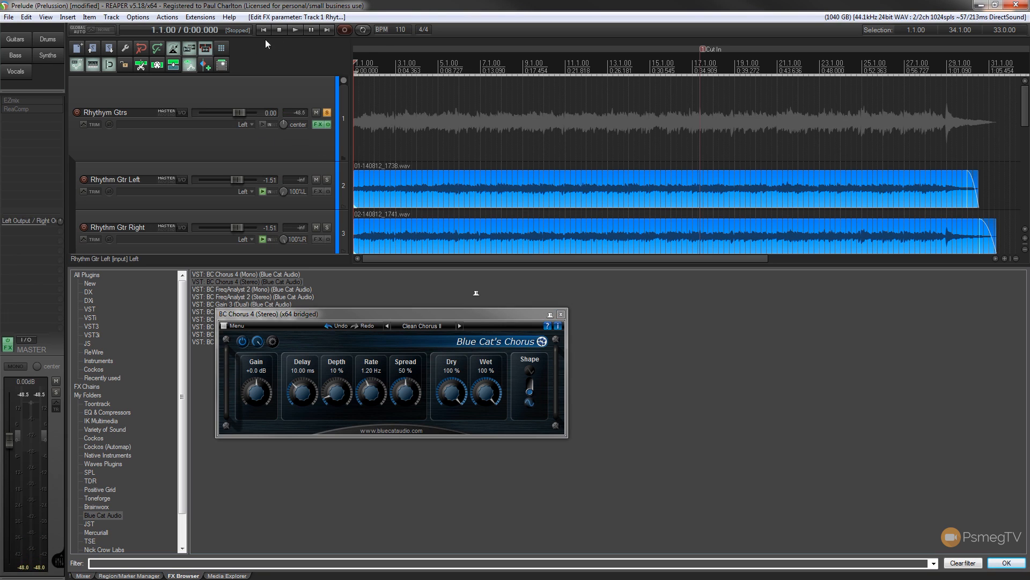
pyautogui.click(294, 31)
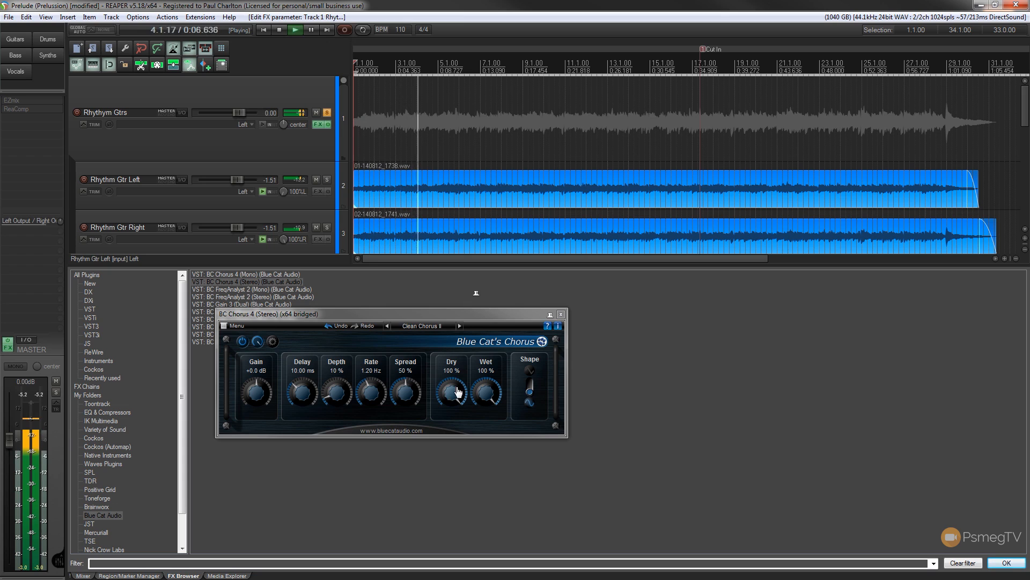
pyautogui.moveTo(486, 394); pyautogui.dragTo(482, 409)
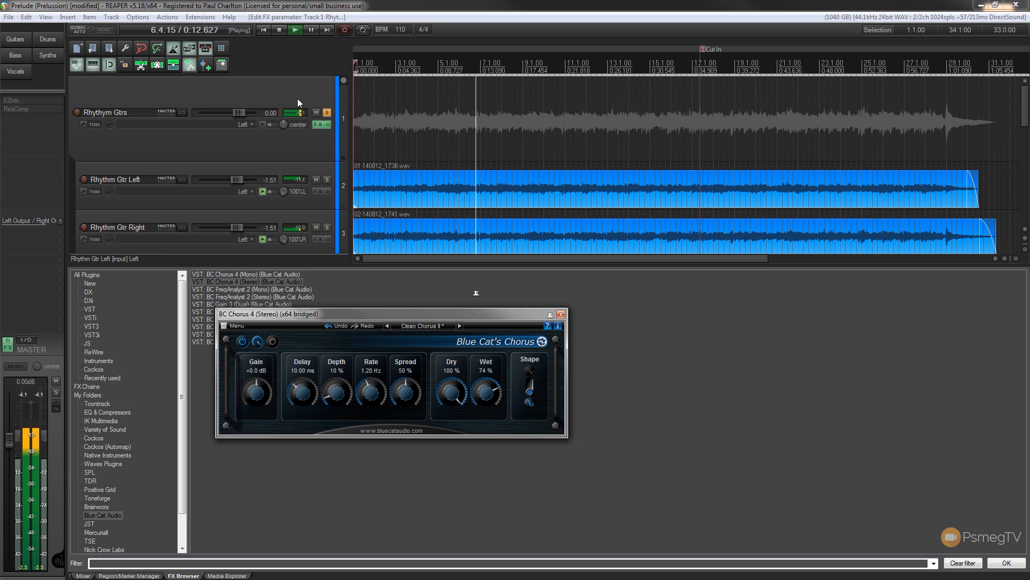
pyautogui.click(279, 31)
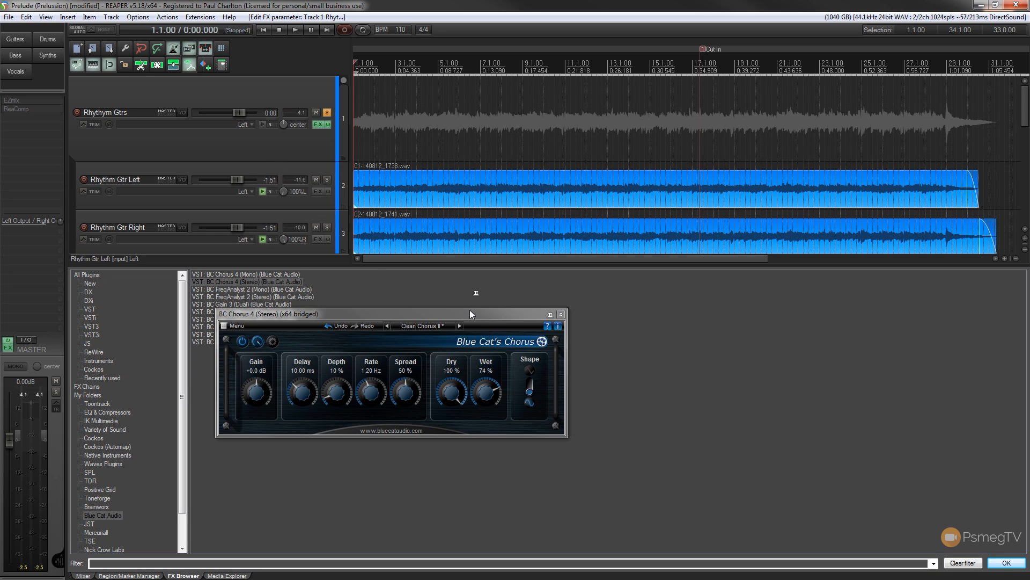
pyautogui.click(561, 315)
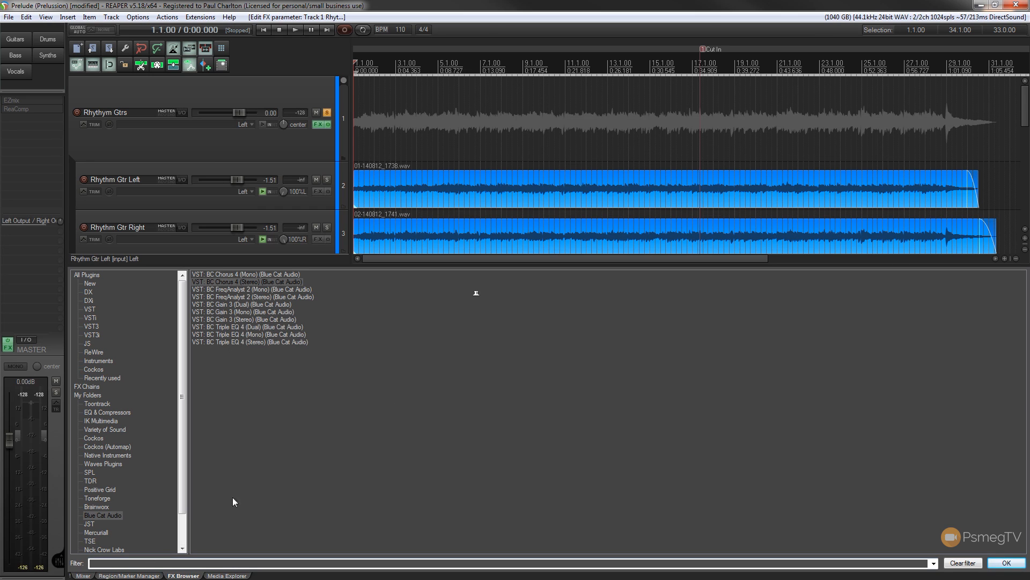
# Open the Rhythym Gtrs FX chain without the Mercuriall Cab window and place it over the mixer view.
pyautogui.click(318, 124)
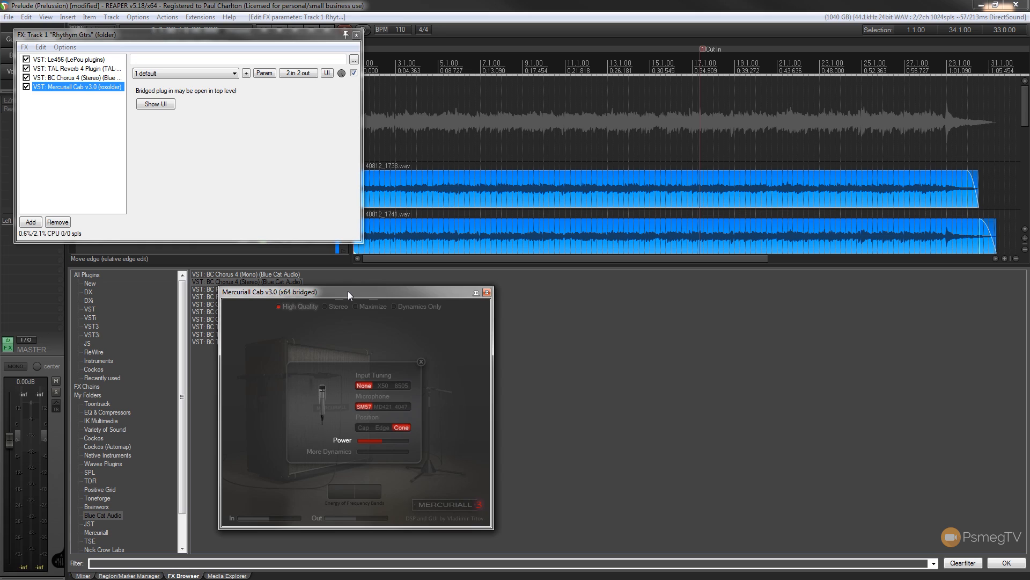
pyautogui.click(486, 292)
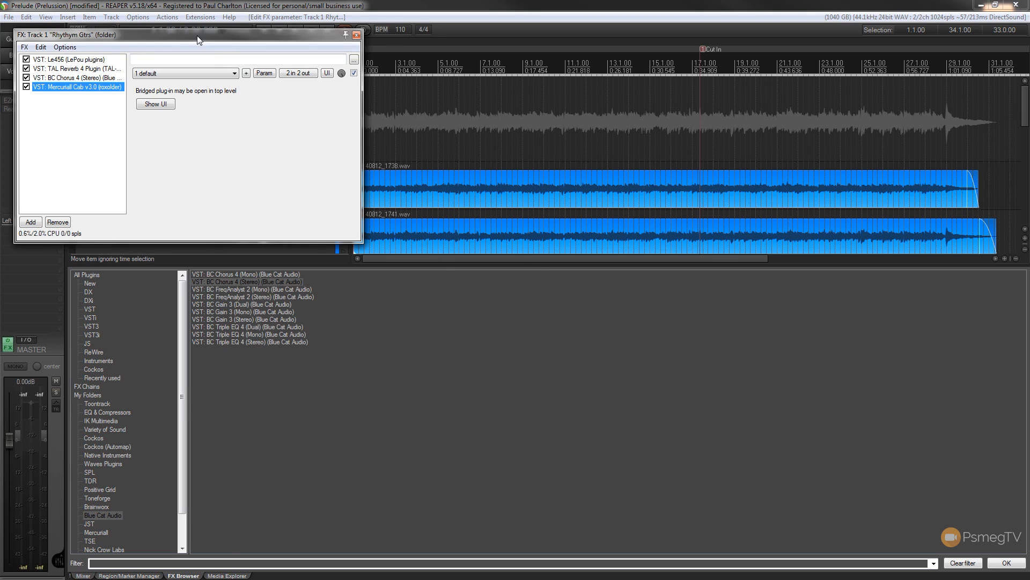
pyautogui.moveTo(197, 39); pyautogui.dragTo(434, 317)
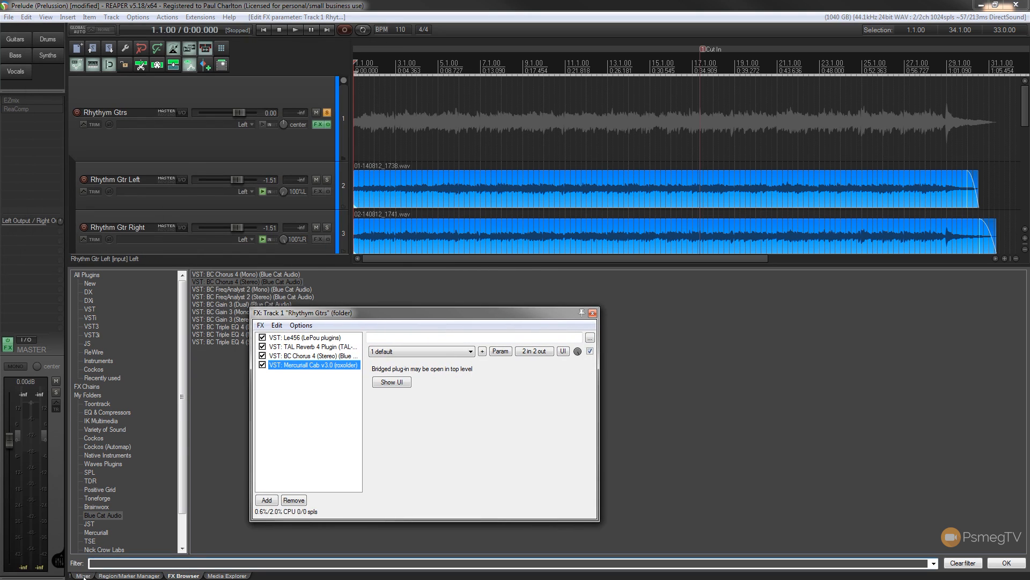
pyautogui.click(83, 575)
pyautogui.moveTo(397, 315); pyautogui.dragTo(404, 313)
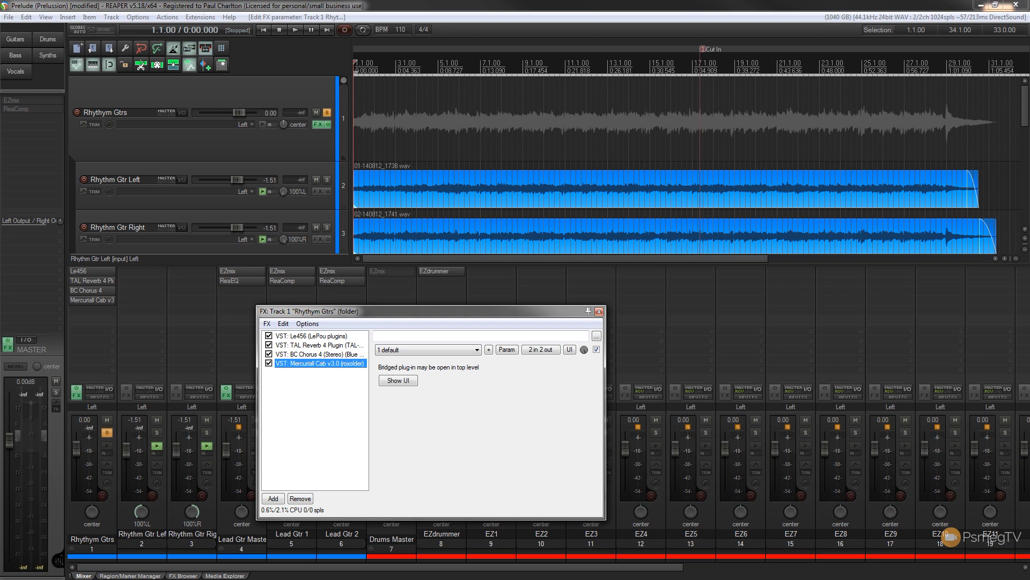
# Bypass Le456, TAL Reverb 4, BC Chorus 4 and Mercuriall Cab in the Rhythym Gtrs FX chain.
pyautogui.click(269, 335)
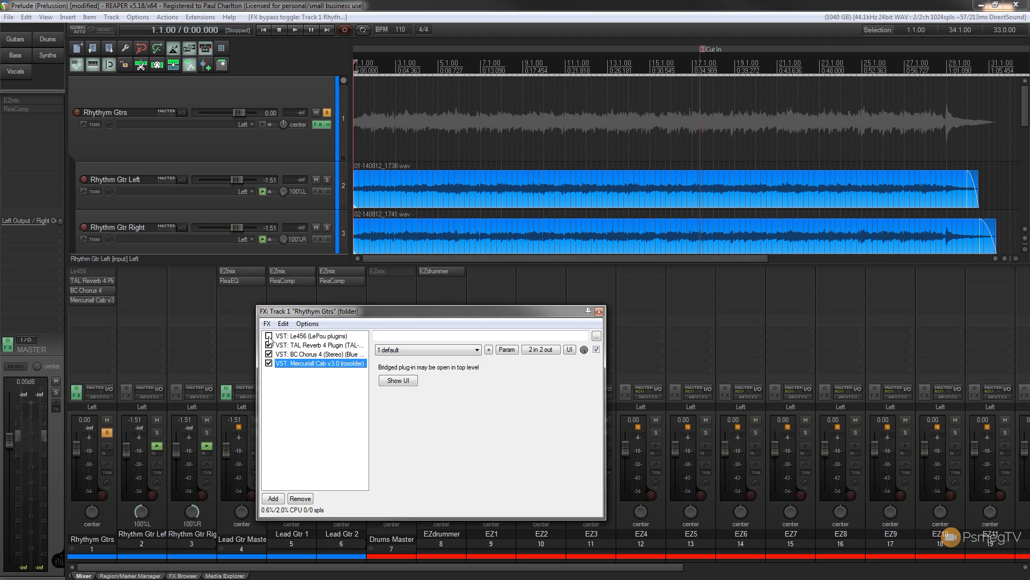
pyautogui.click(269, 345)
pyautogui.click(269, 354)
pyautogui.click(269, 363)
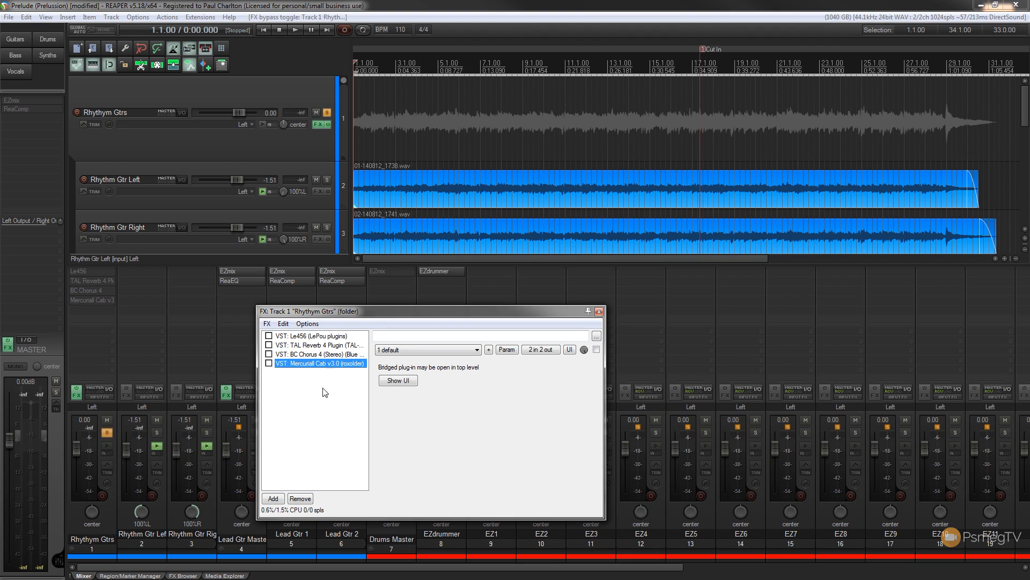
# Play back the unprocessed guitars, re-enable Le456 and Mercuriall Cab during playback, and reset the master peak meter.
pyautogui.click(294, 33)
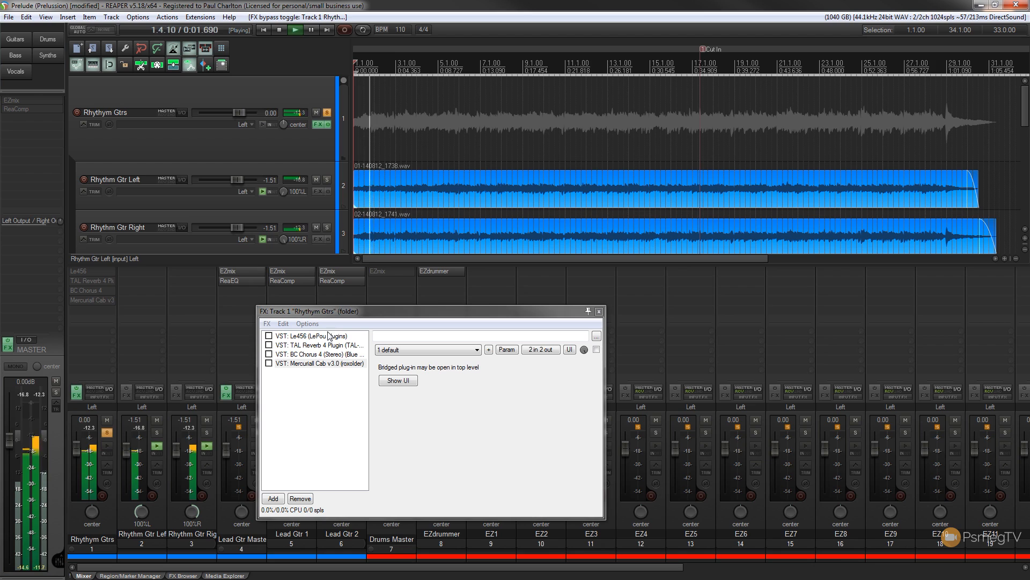
pyautogui.click(268, 336)
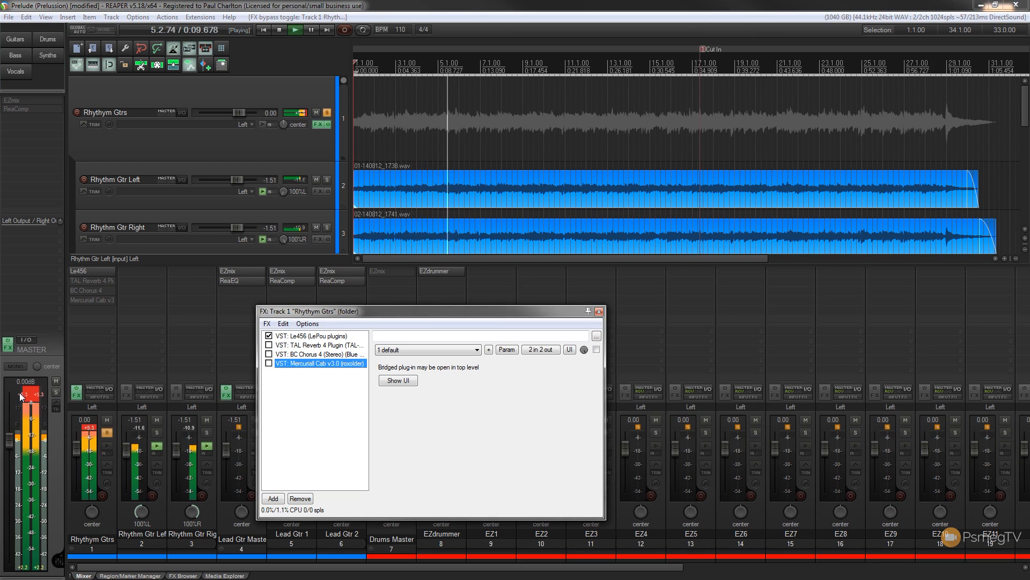
pyautogui.click(254, 370)
pyautogui.click(269, 364)
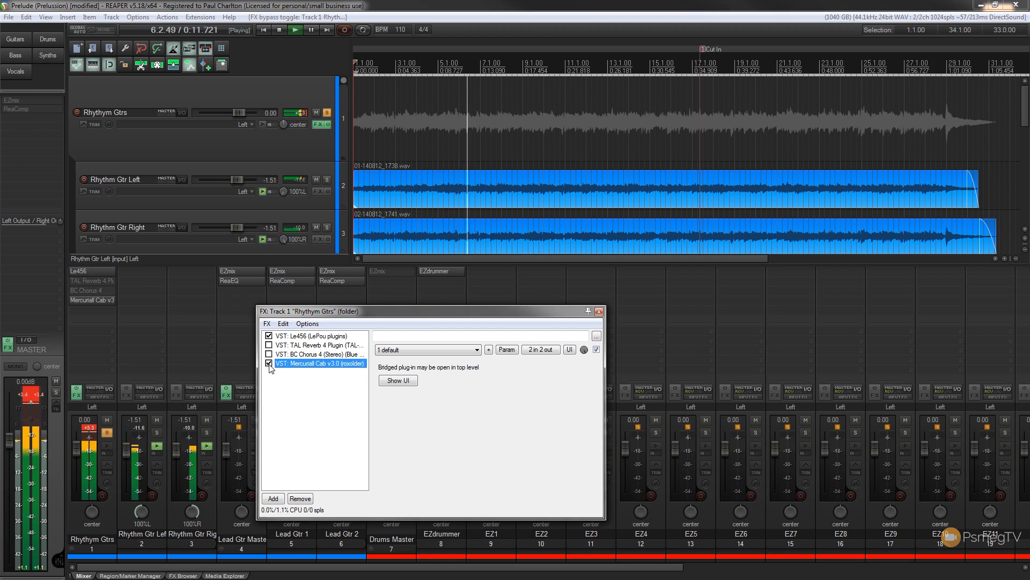
pyautogui.click(31, 397)
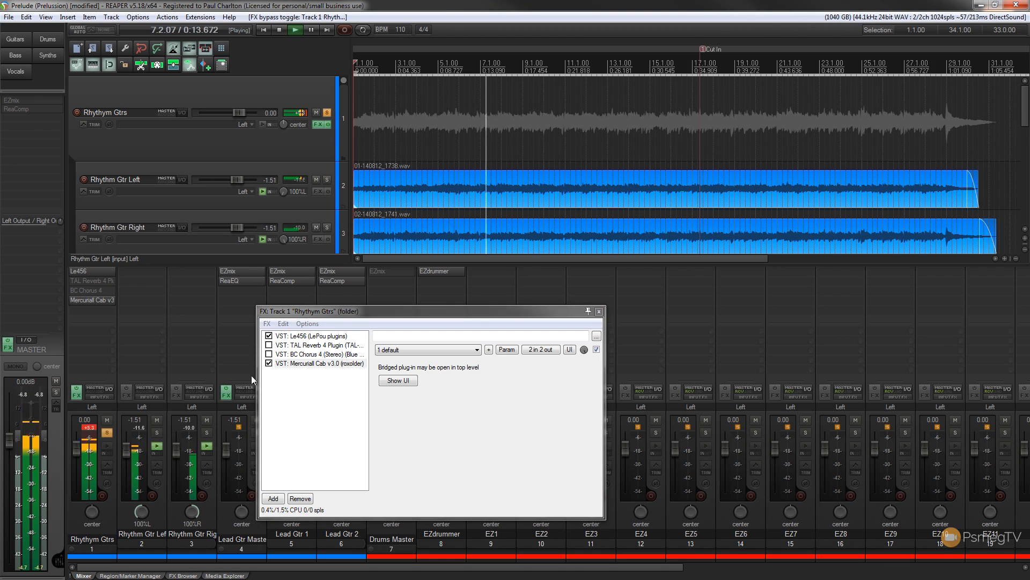
# Re-enable TAL Reverb 4 and BC Chorus 4 during playback, reset the Rhythym Gtrs peak meter, stop playback and close the FX chain.
pyautogui.click(270, 346)
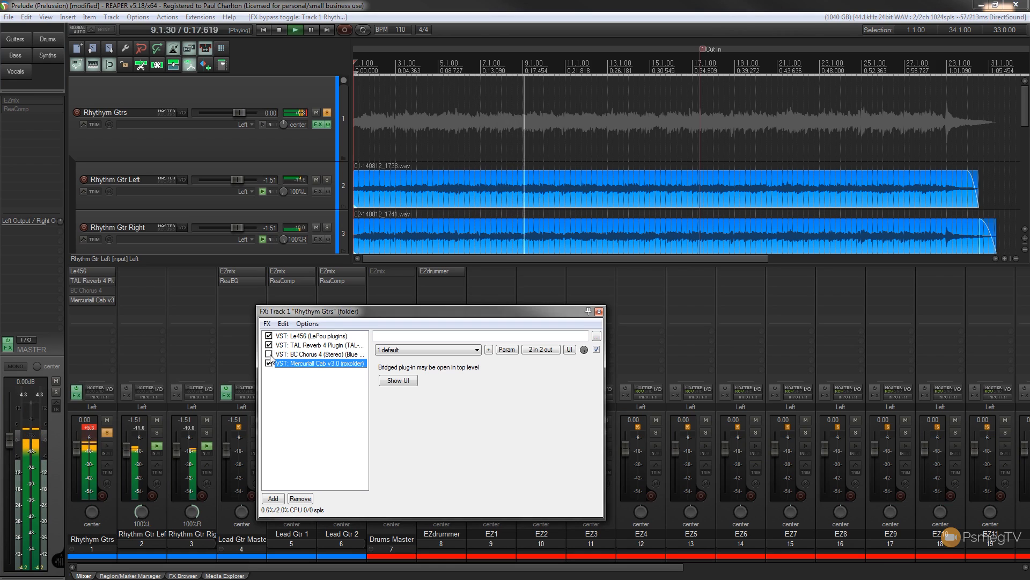
pyautogui.click(88, 428)
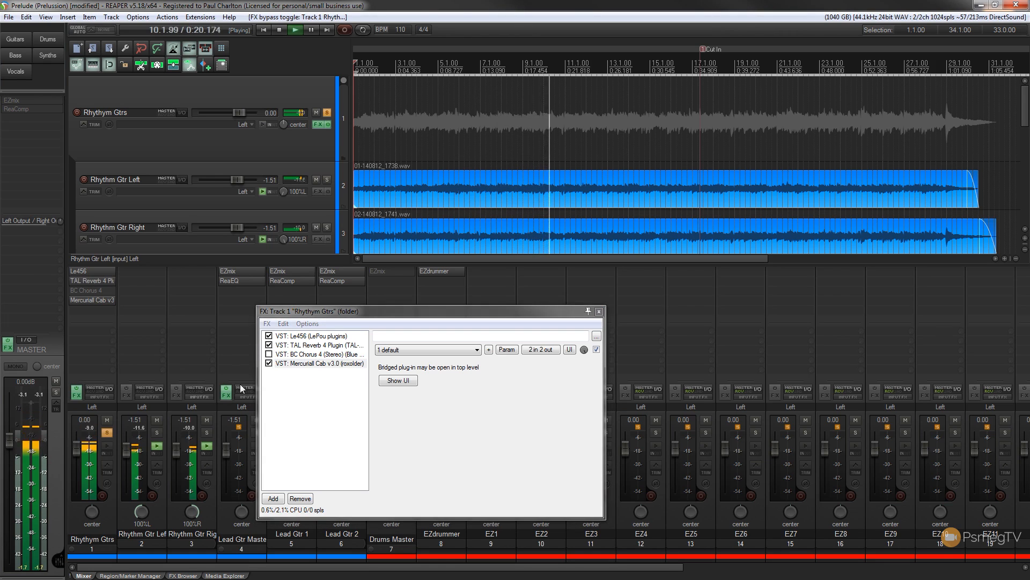
pyautogui.click(269, 354)
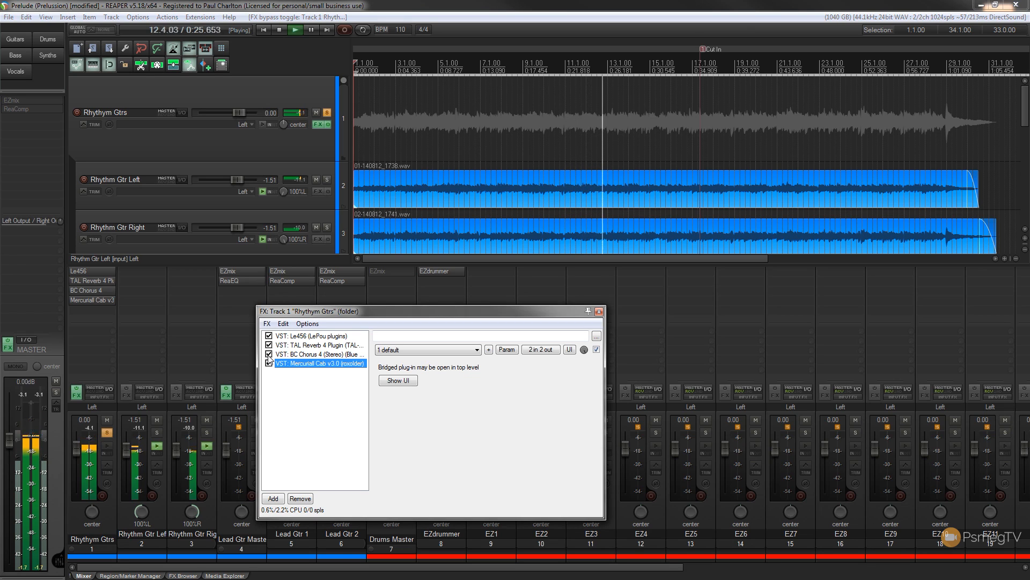
pyautogui.click(280, 34)
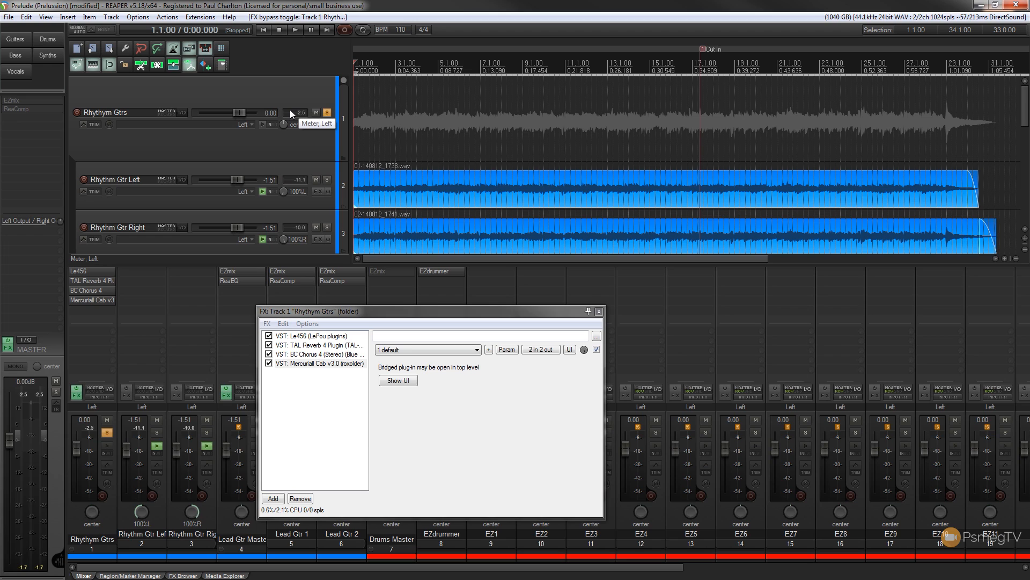
pyautogui.click(599, 312)
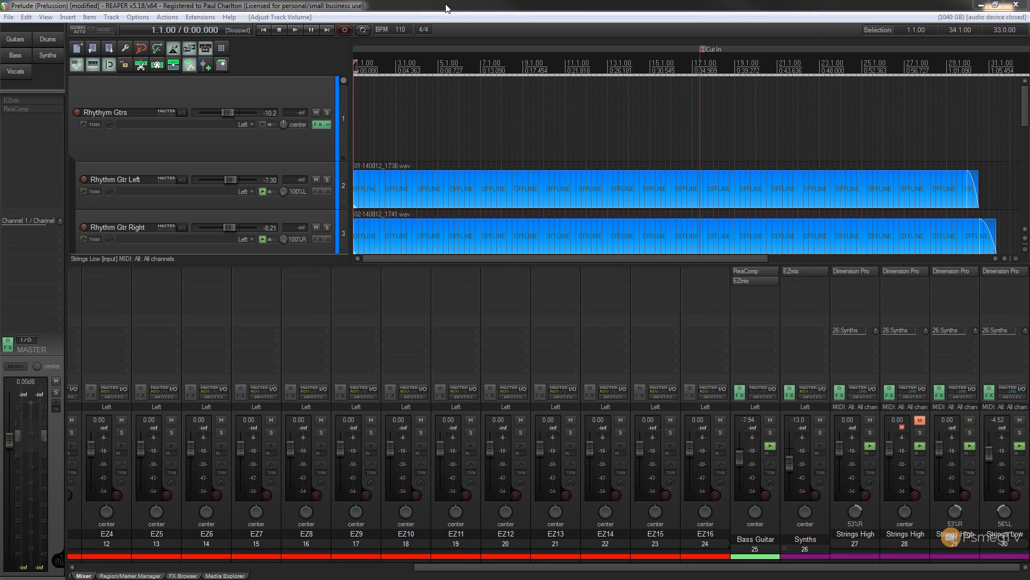
# Play back the full mix with the rhythm guitars unsoloed, and stop playback.
pyautogui.click(462, 5)
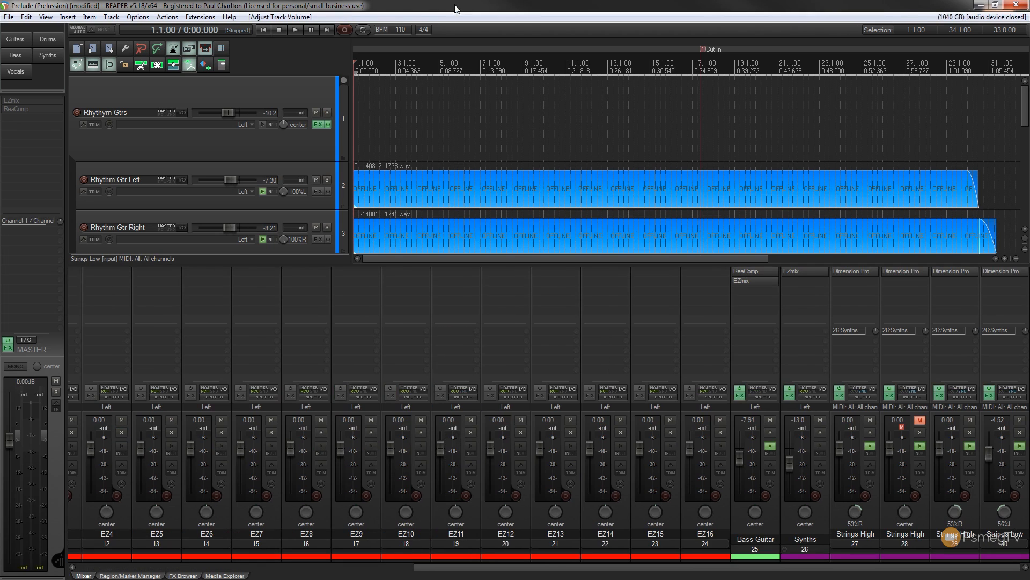
pyautogui.click(299, 31)
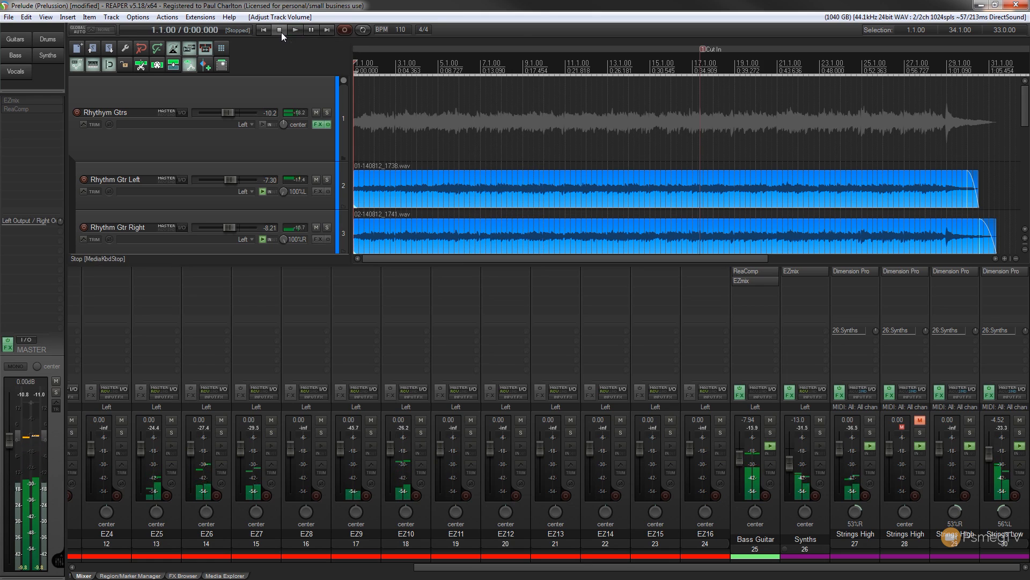
pyautogui.click(280, 30)
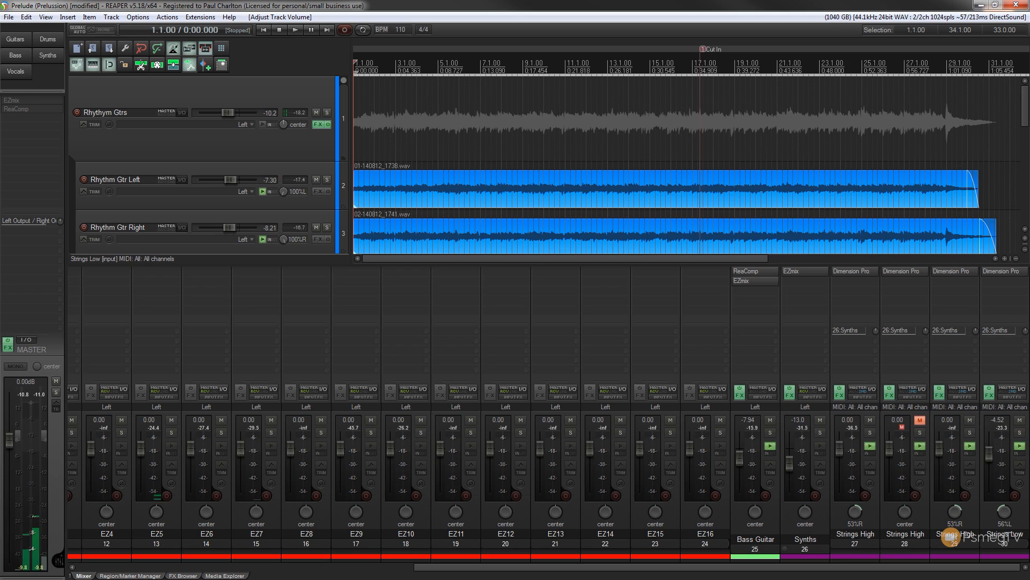